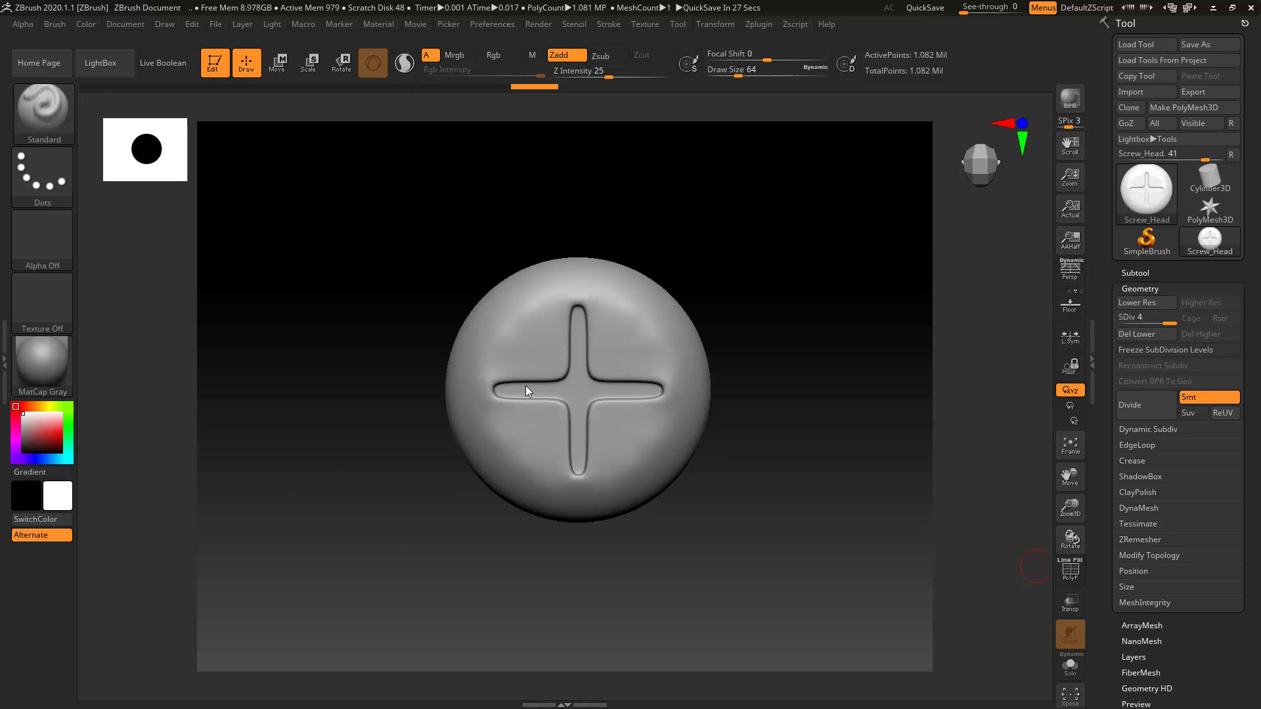
- Capture the screw head shown on the canvas as a new alpha with GrabDoc
click(33, 249)
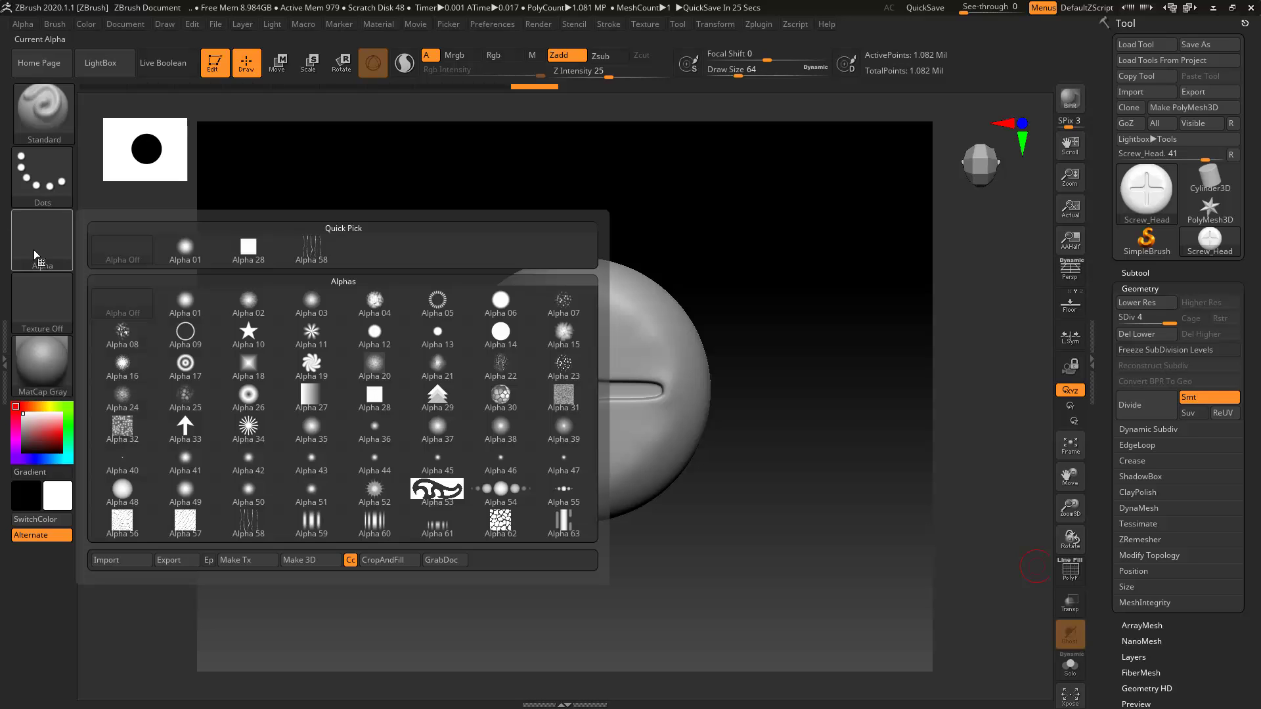
click(454, 560)
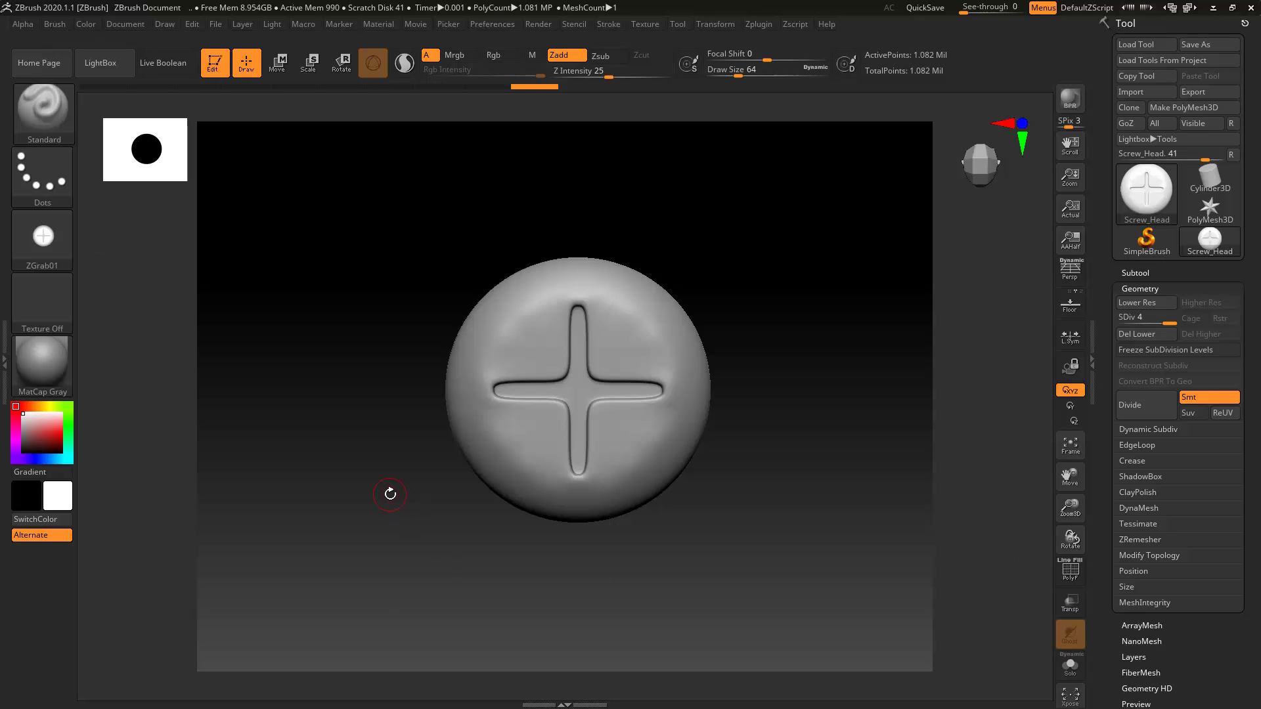
mouse_move(41, 243)
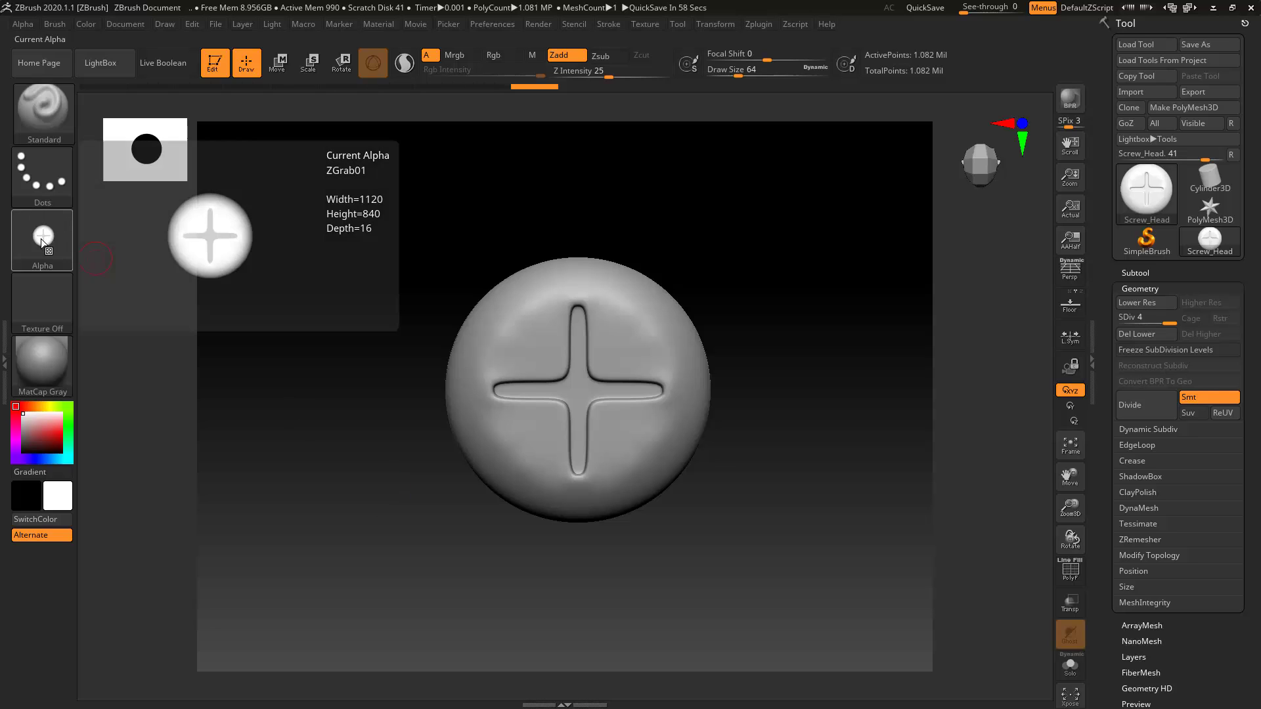
- Append a Cube3D as a new subtool, make it the active subtool and hide the Screw_Head subtool
click(1148, 290)
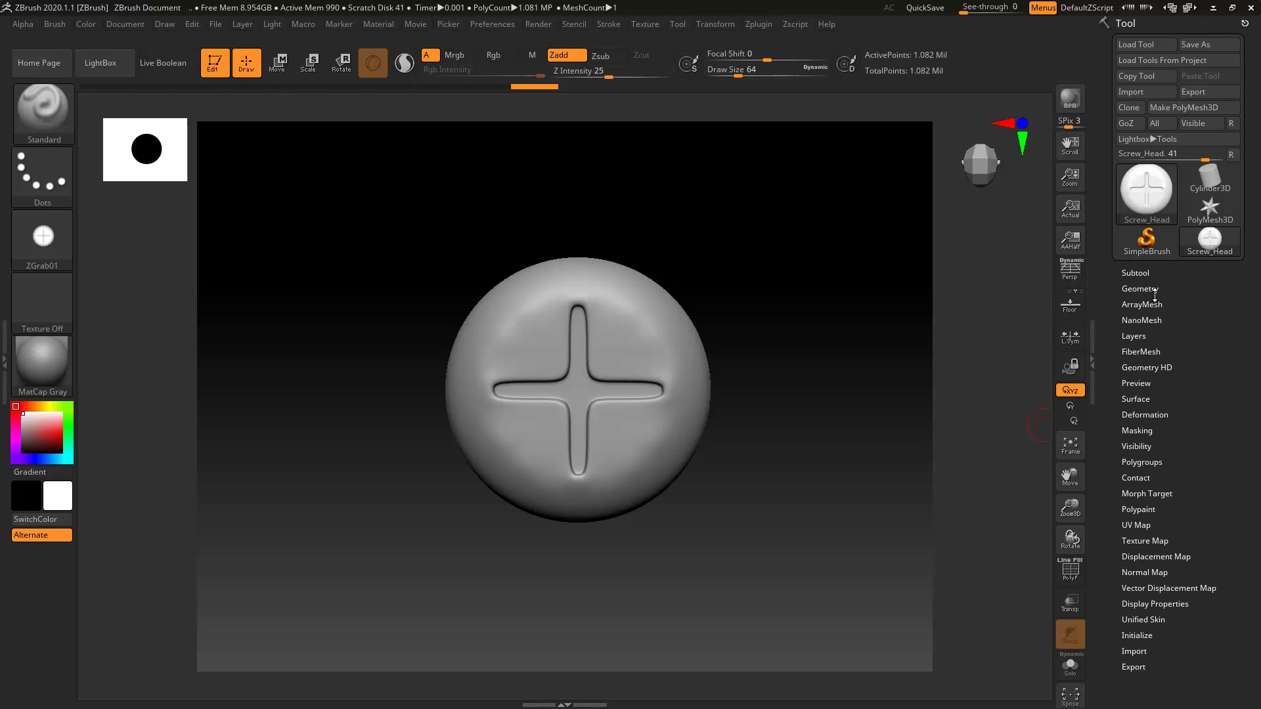
click(1140, 273)
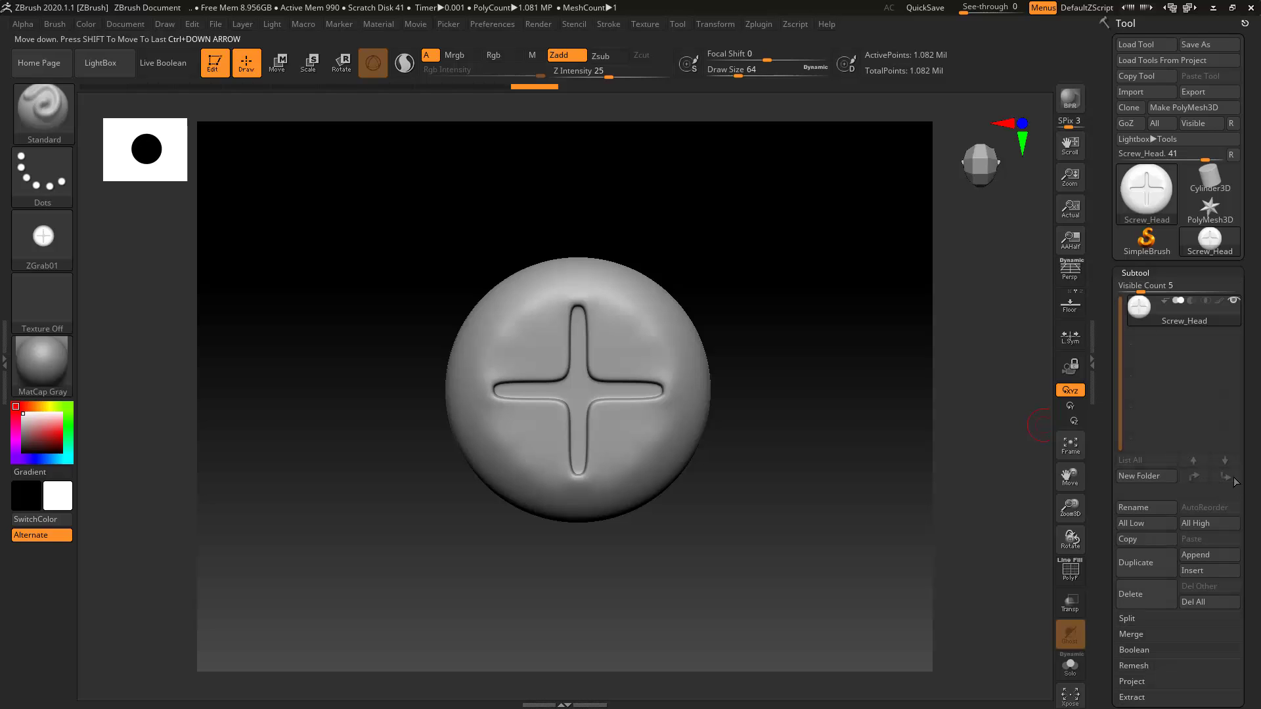
click(1204, 555)
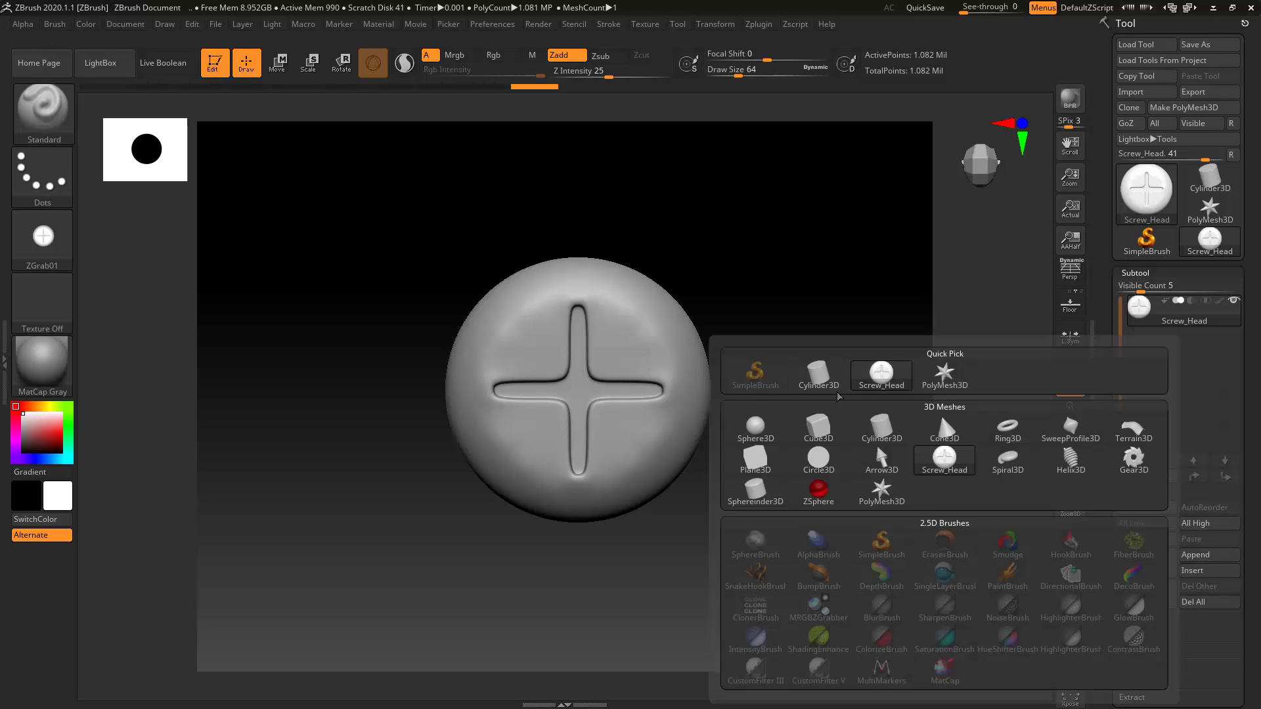
click(826, 437)
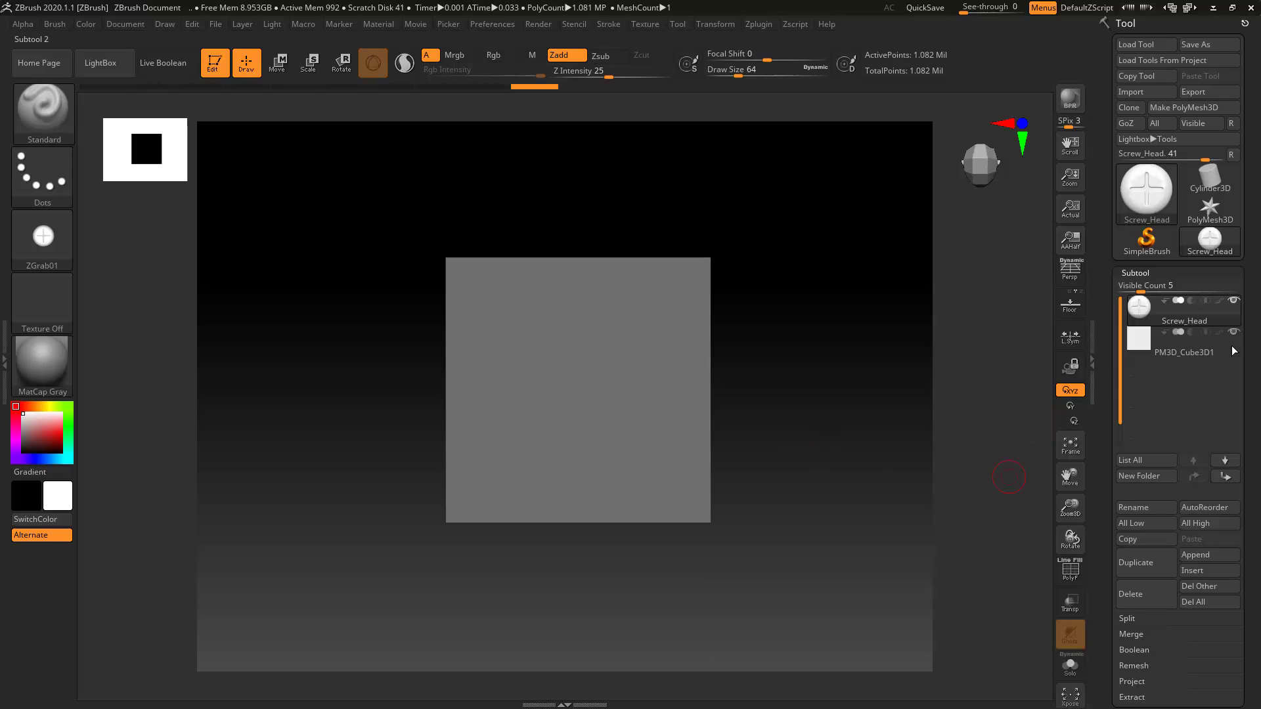
click(1136, 350)
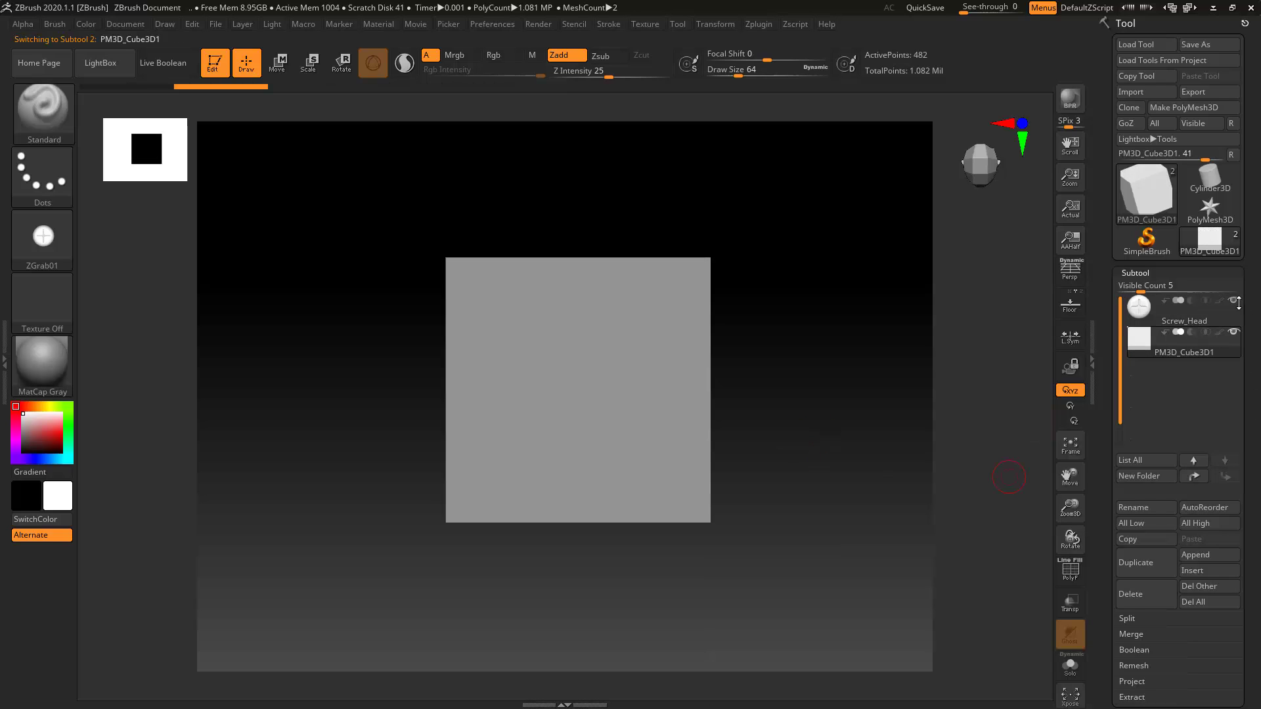
mouse_move(1237, 303)
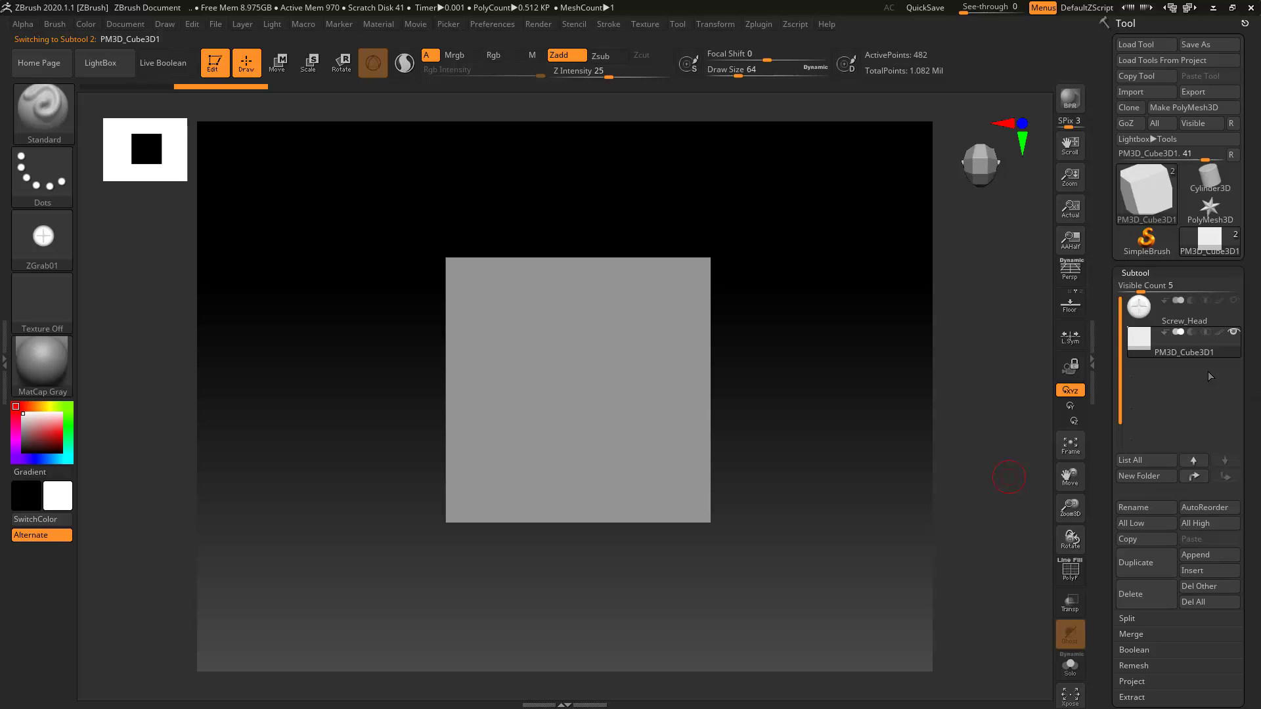
- Subdivide the cube repeatedly with Divide up to SDiv level 6
click(1140, 273)
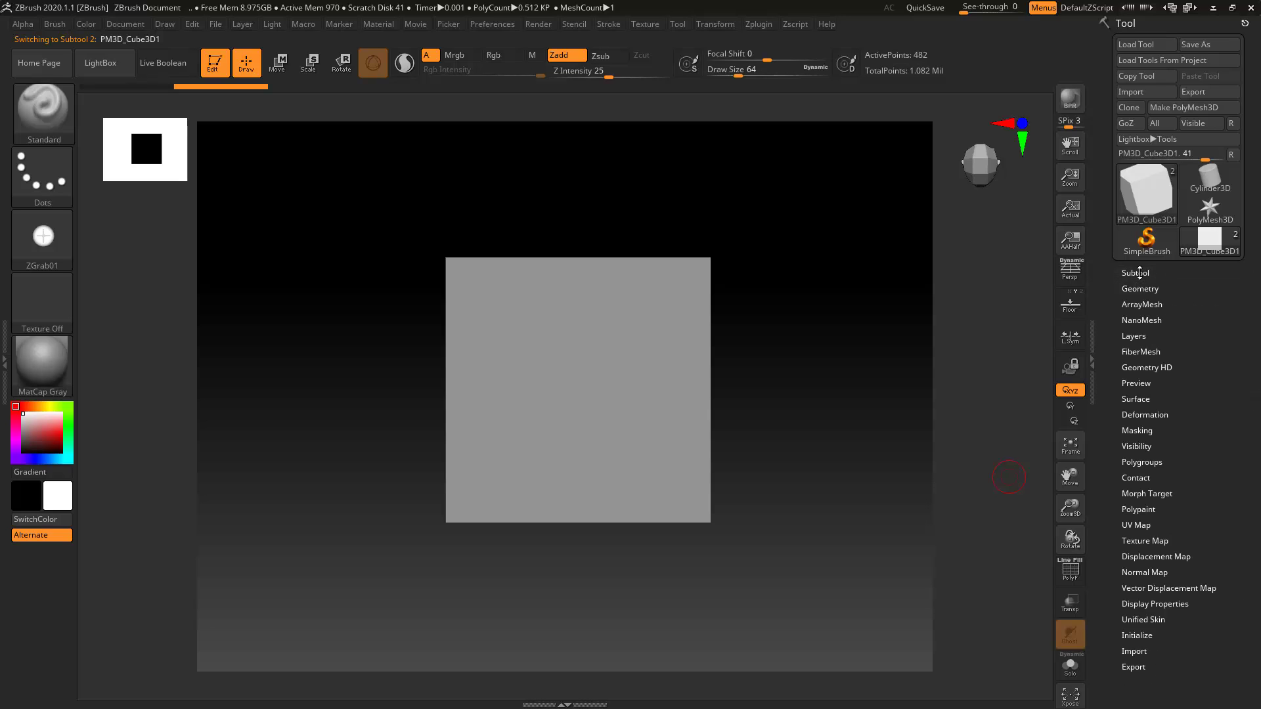
click(1165, 289)
click(1148, 417)
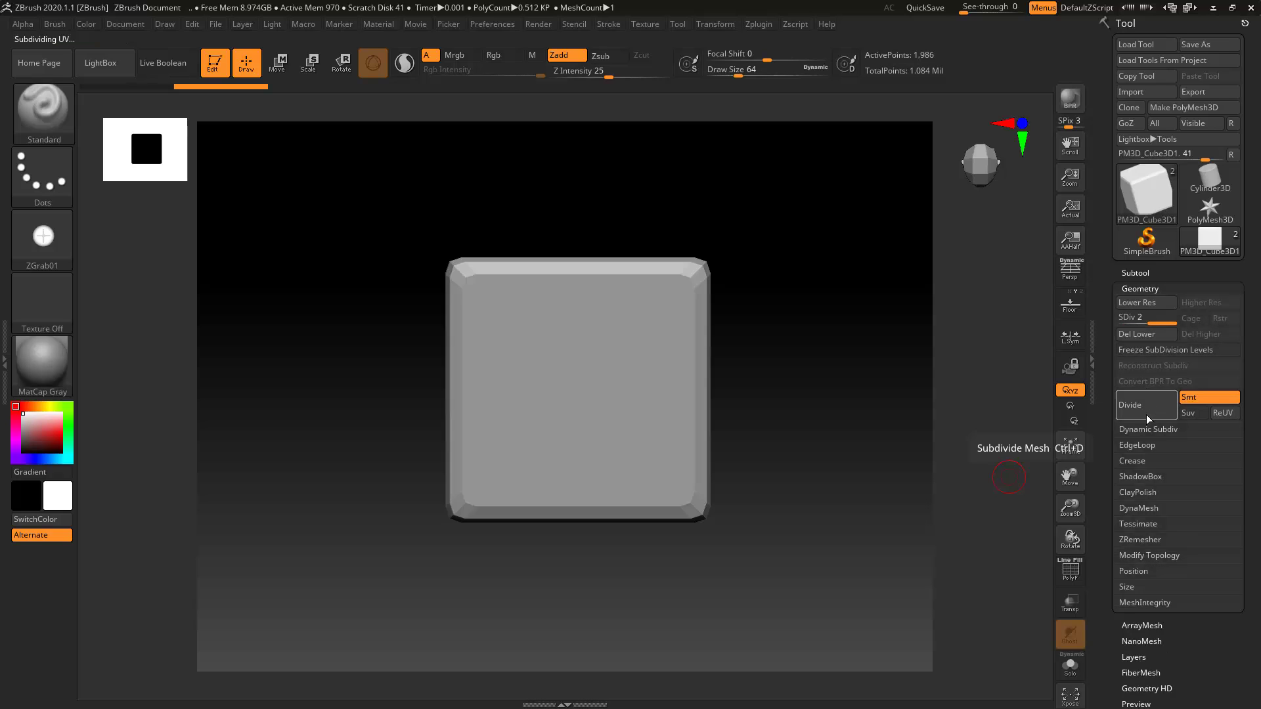
click(1146, 415)
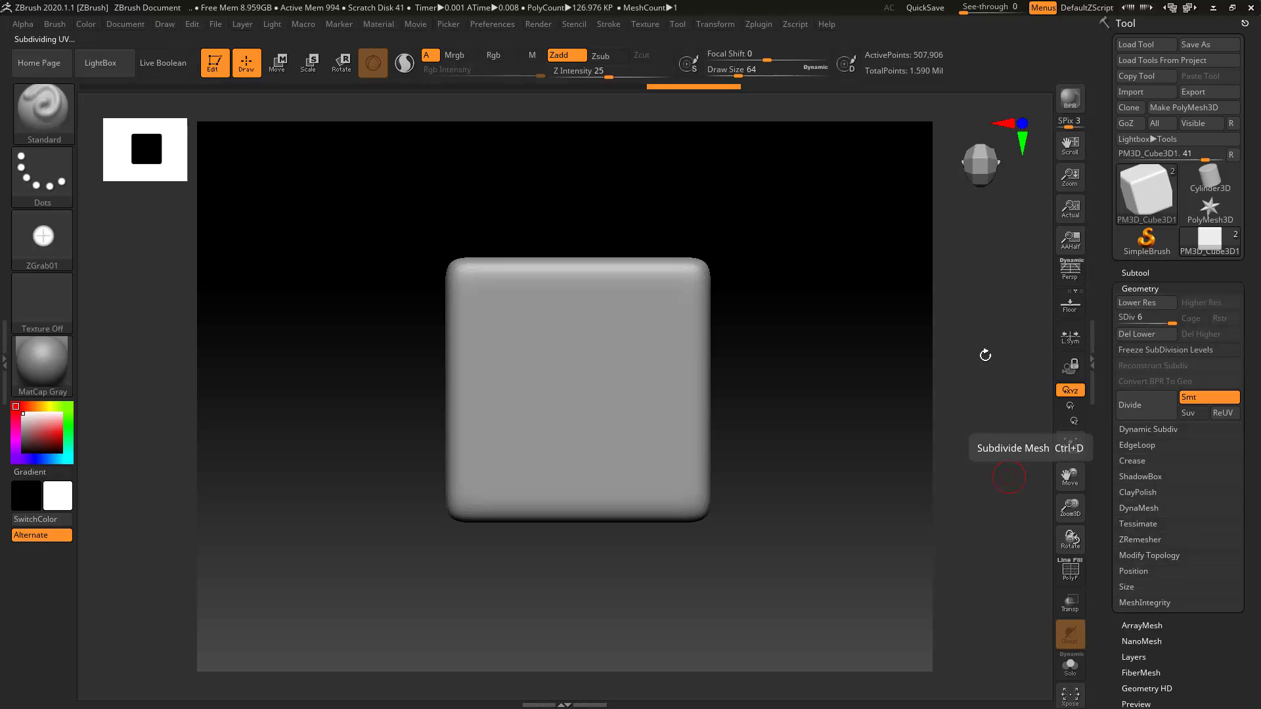
- Stamp four screw heads across the cube's front face using the DragRect stroke with the grabbed alpha
click(38, 174)
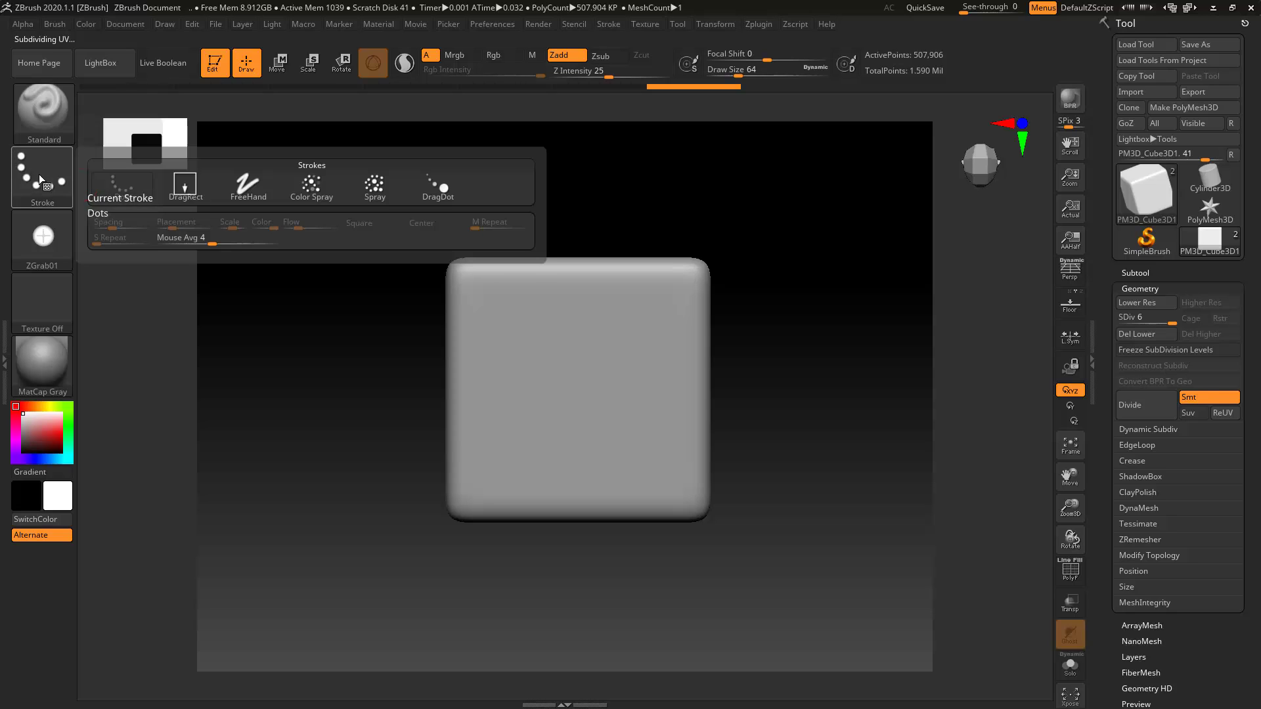
click(192, 193)
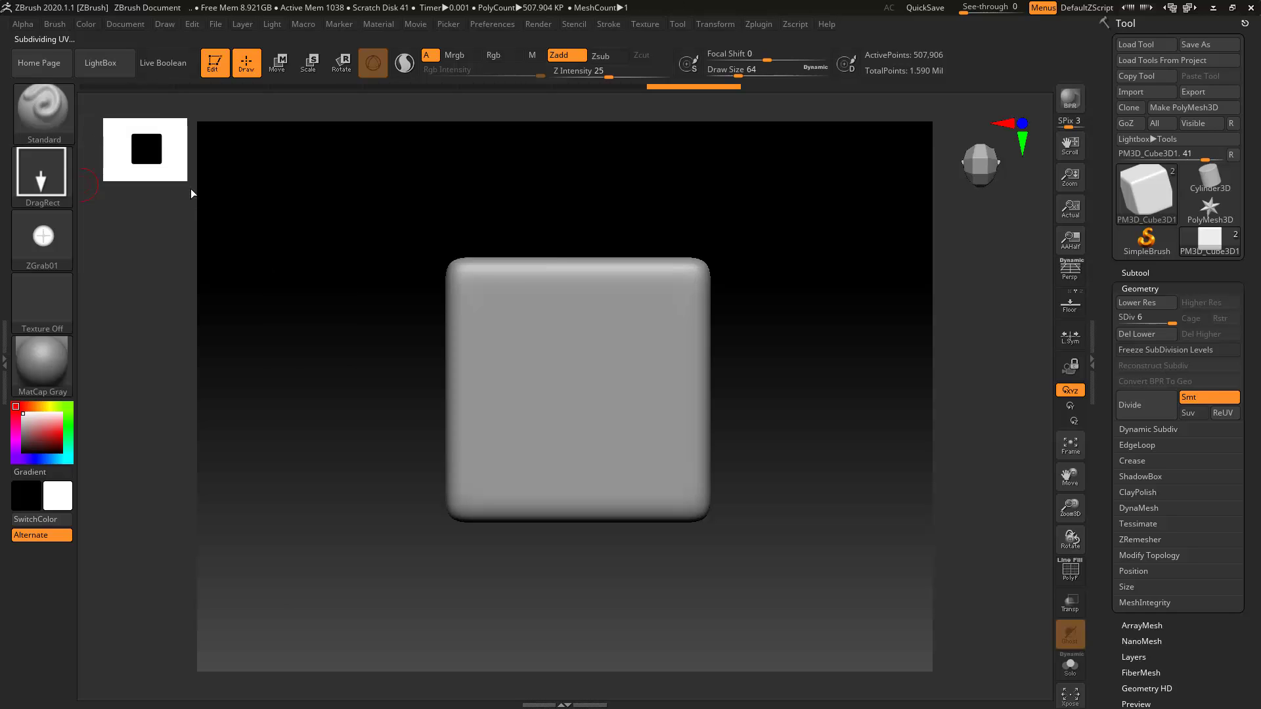
alt+drag(369, 310, 385, 297)
key(f)
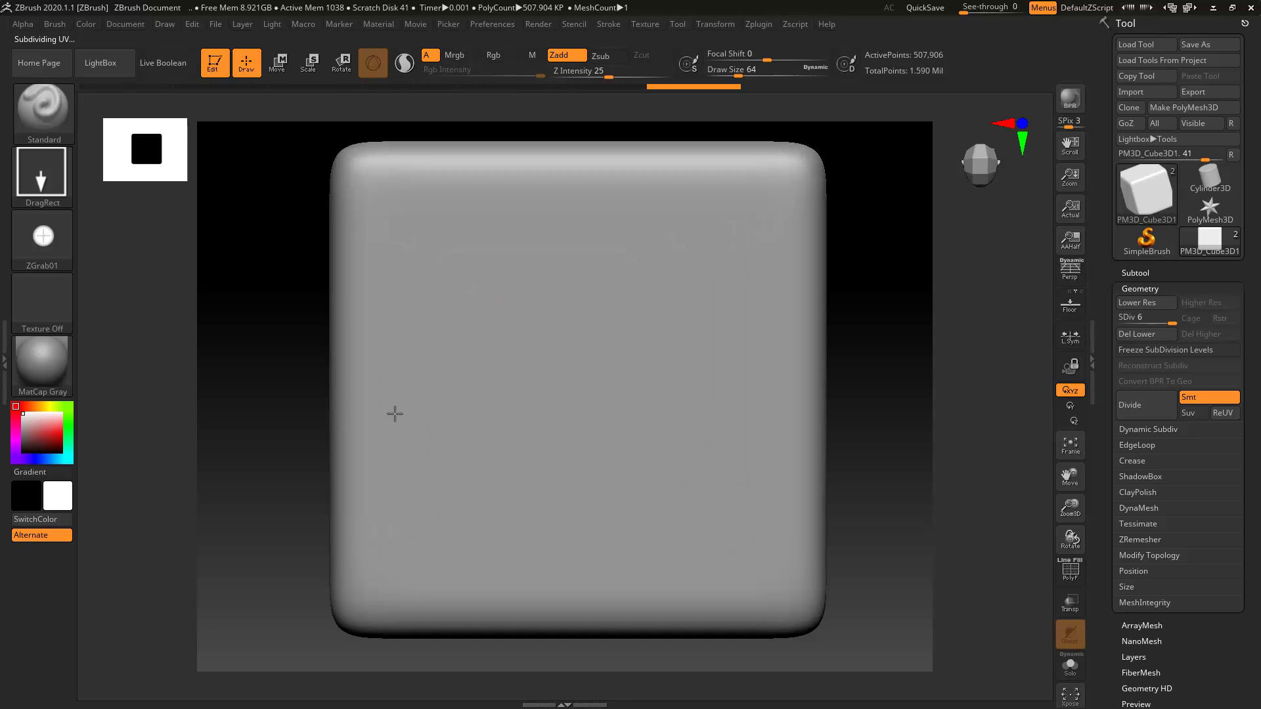
drag(442, 259, 454, 383)
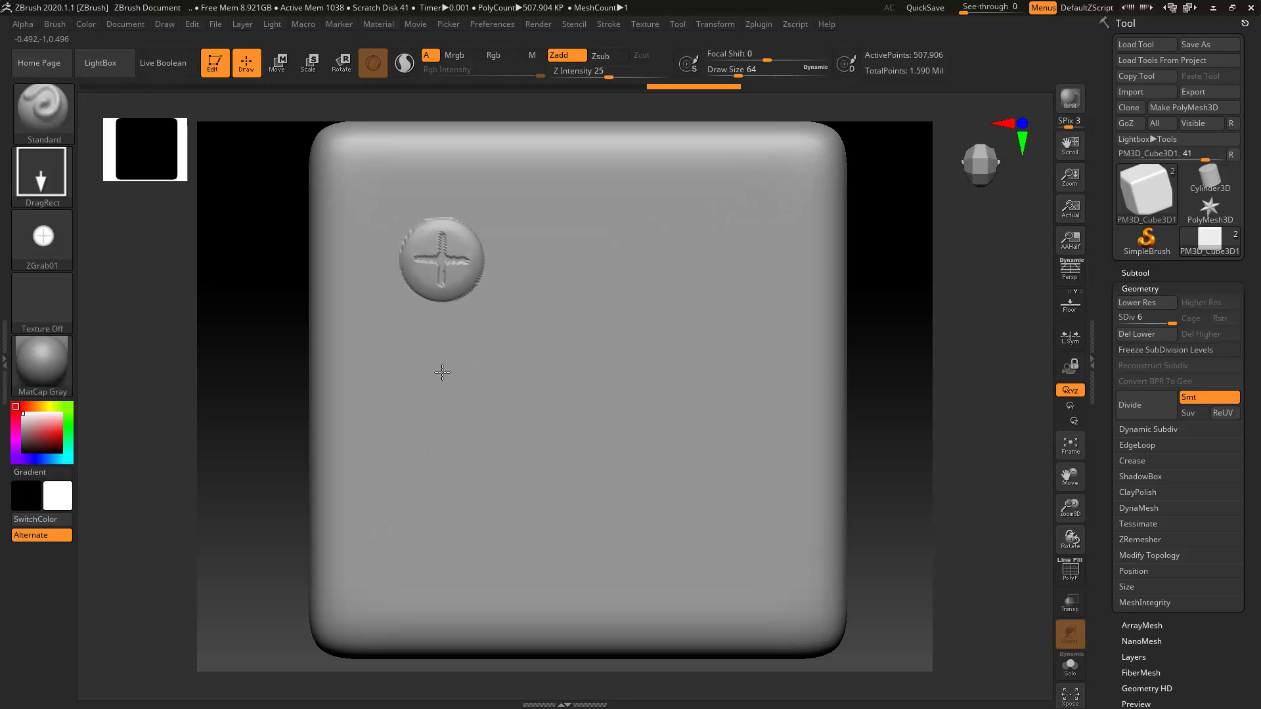
drag(577, 362, 670, 395)
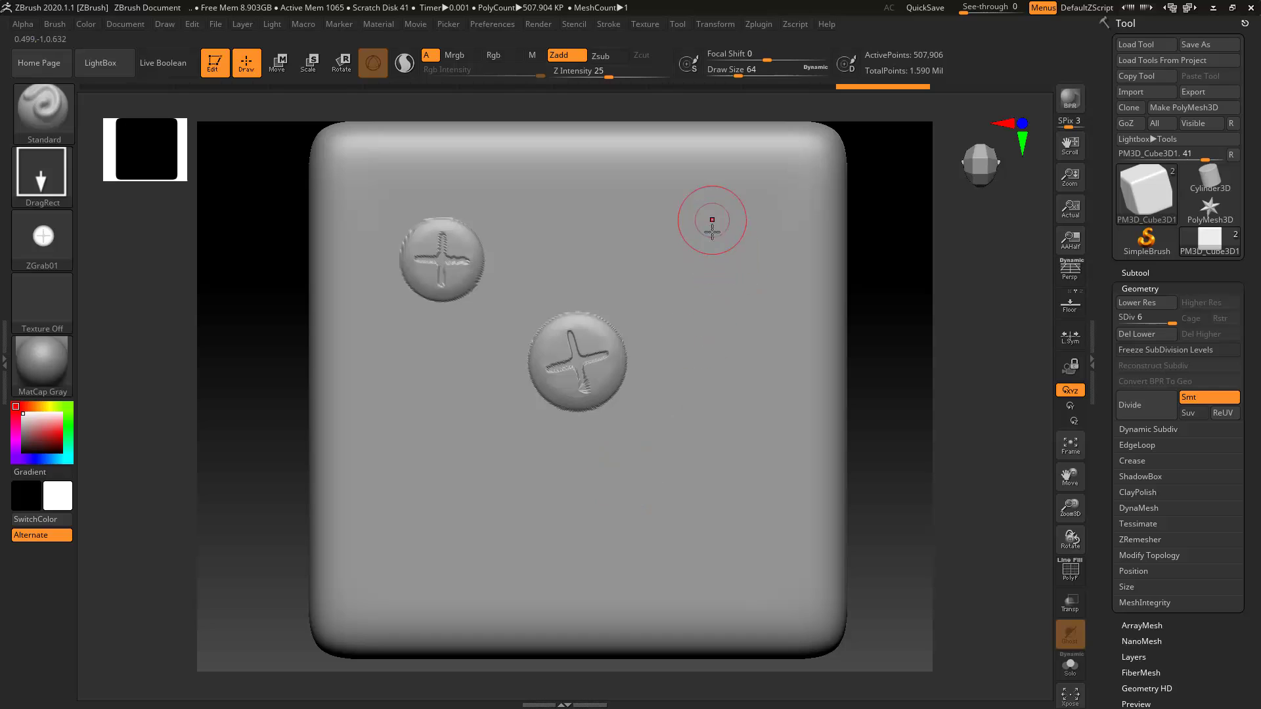
drag(710, 220, 729, 315)
drag(729, 430, 740, 534)
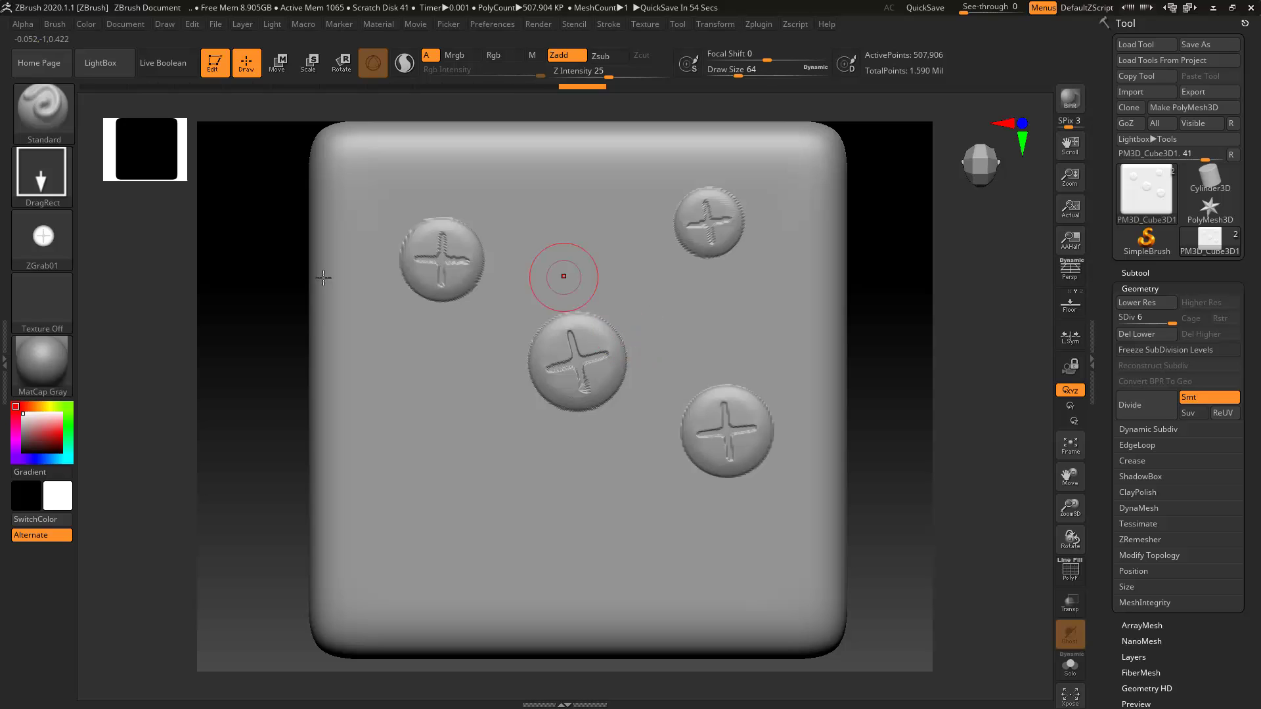
- Export the grabbed screw alpha to the desktop as a Photoshop file named Screw, replacing the existing file
click(21, 254)
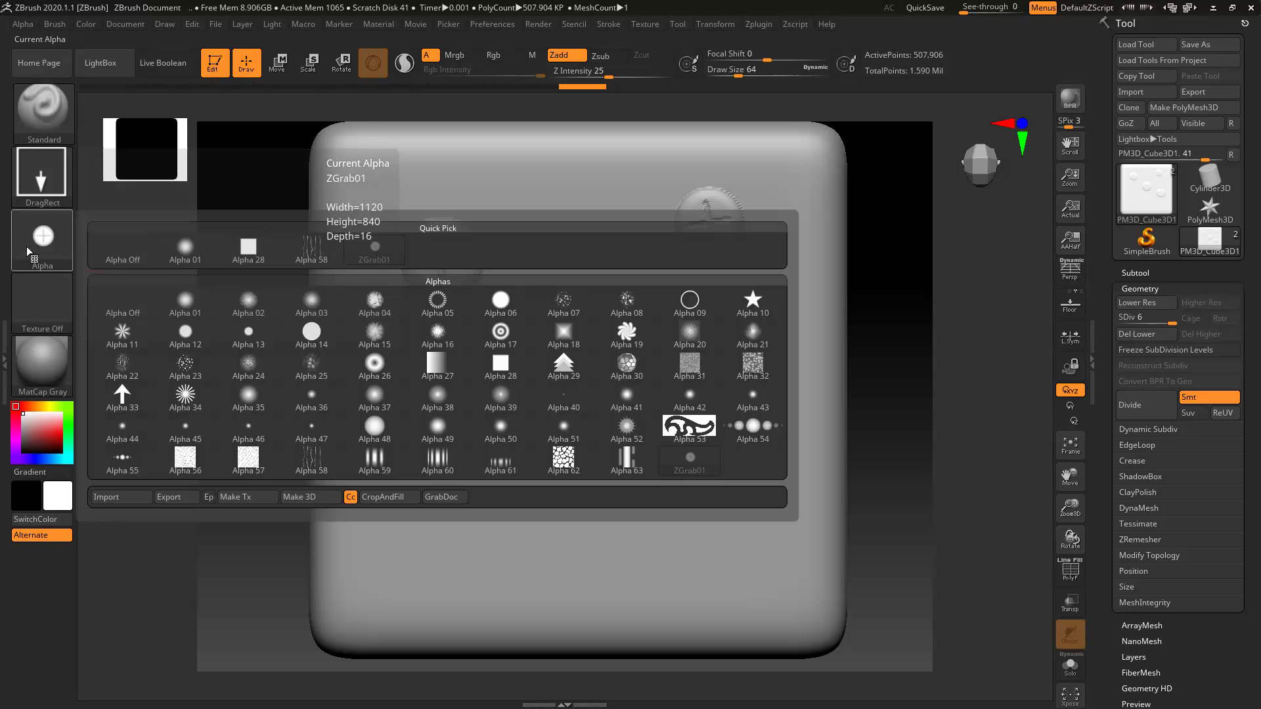
click(177, 497)
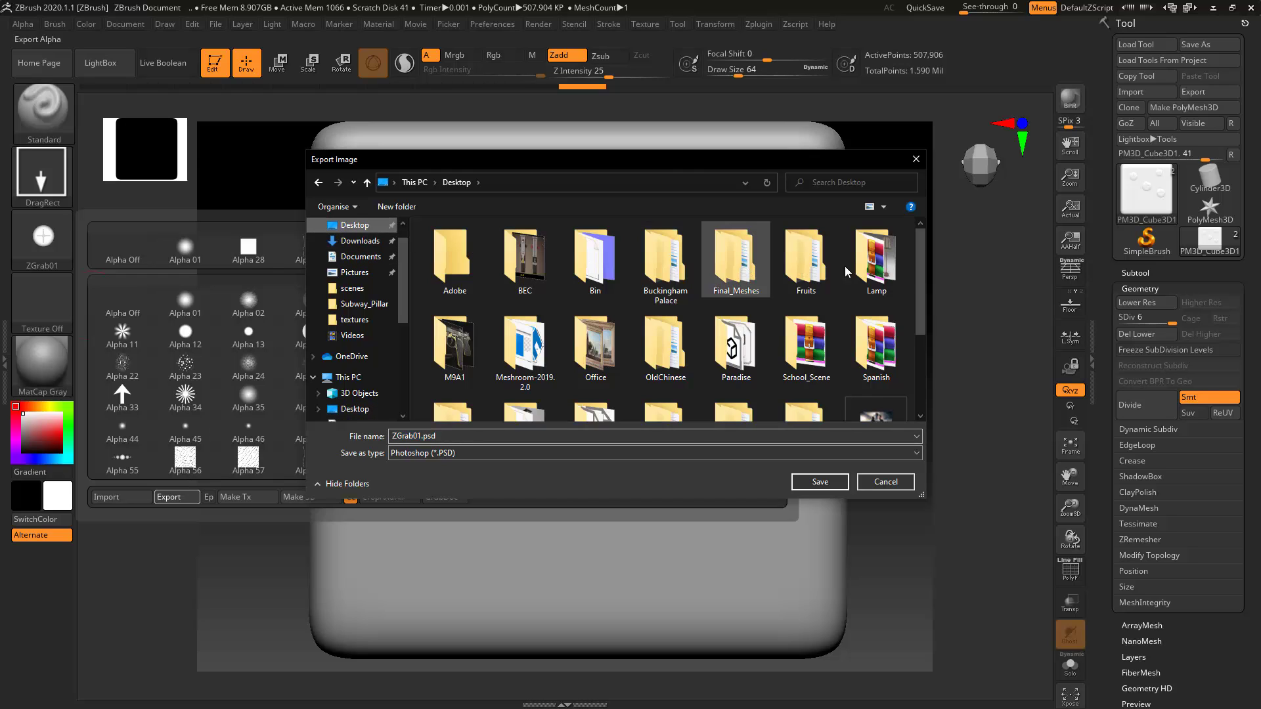
scroll(846, 271, down, 3)
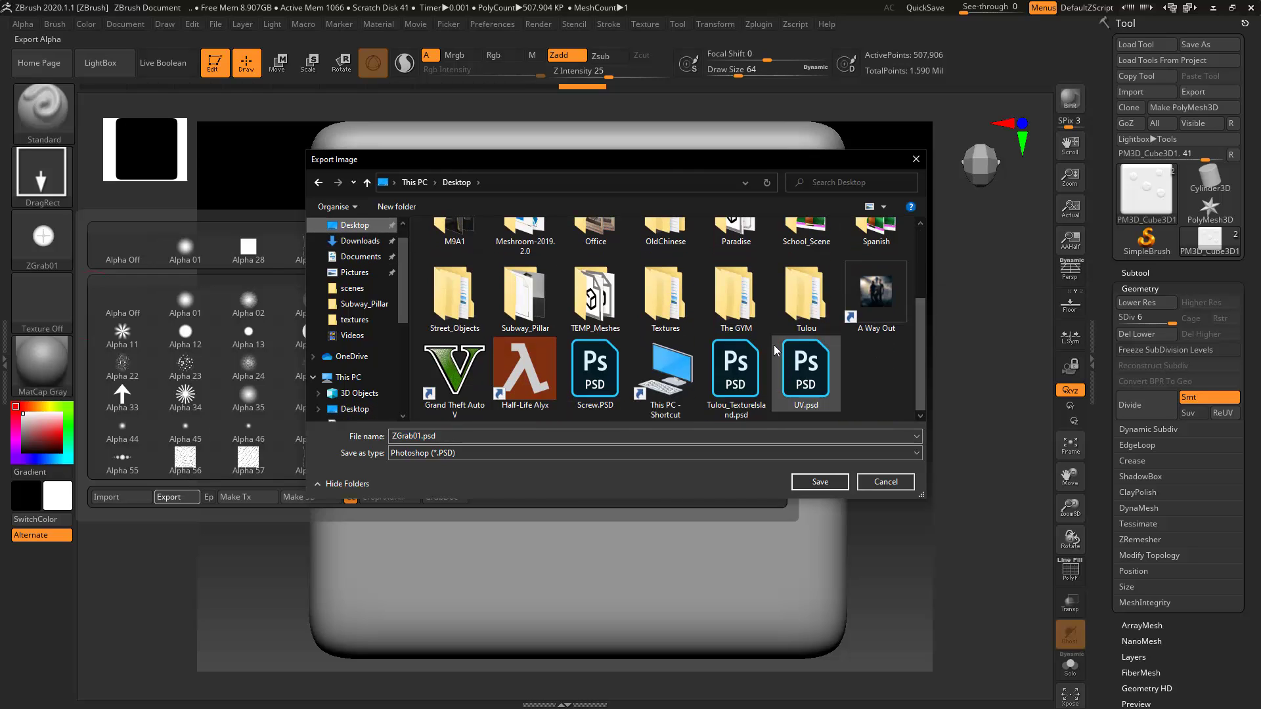
double_click(452, 435)
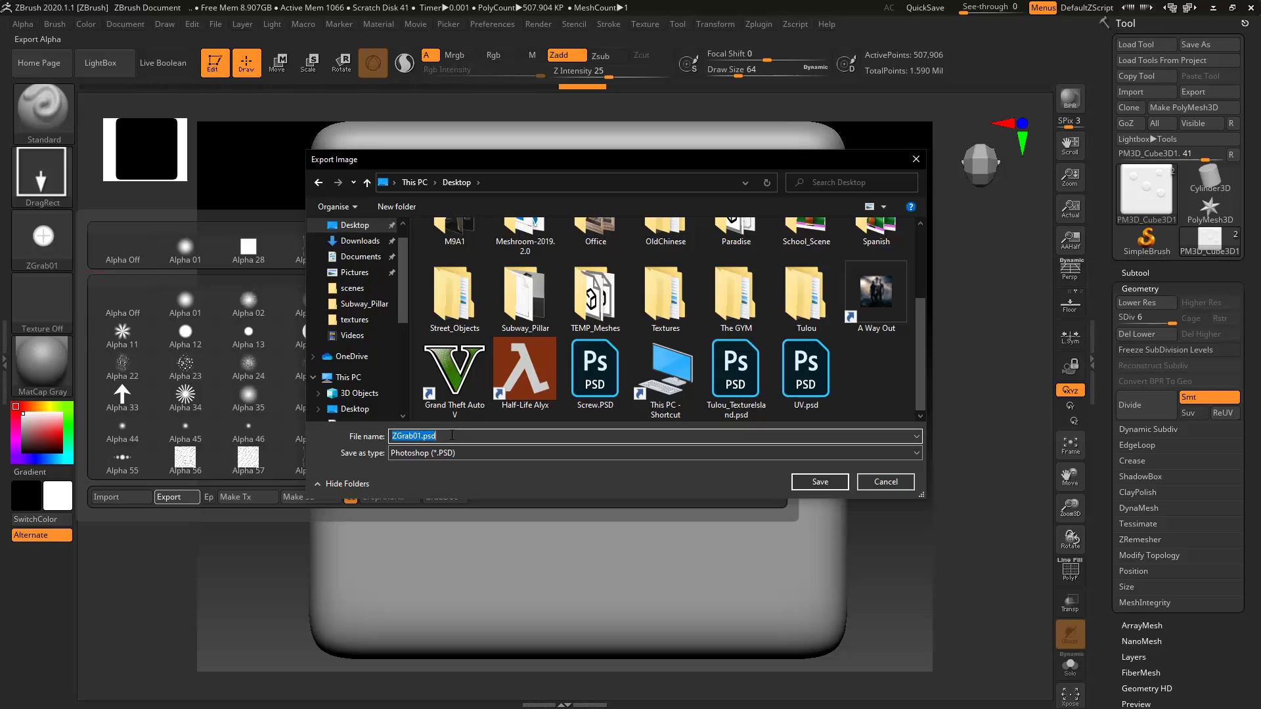
text(Screw)
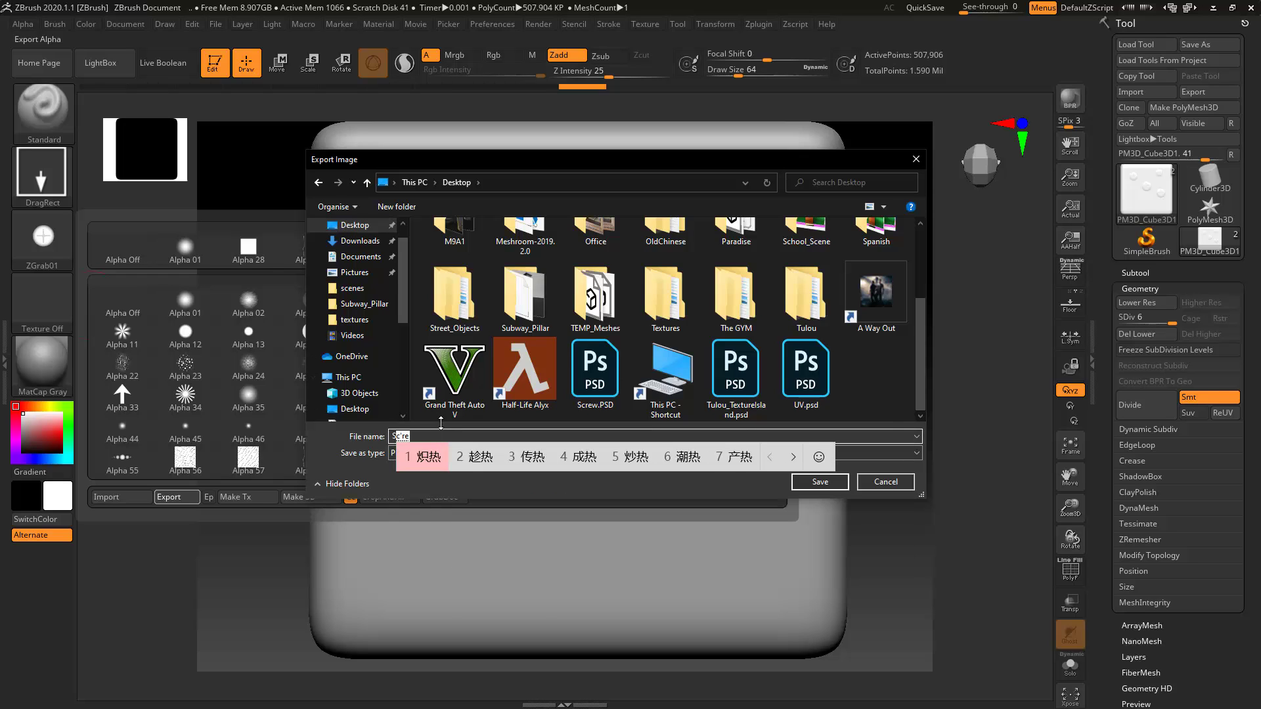
key(Return)
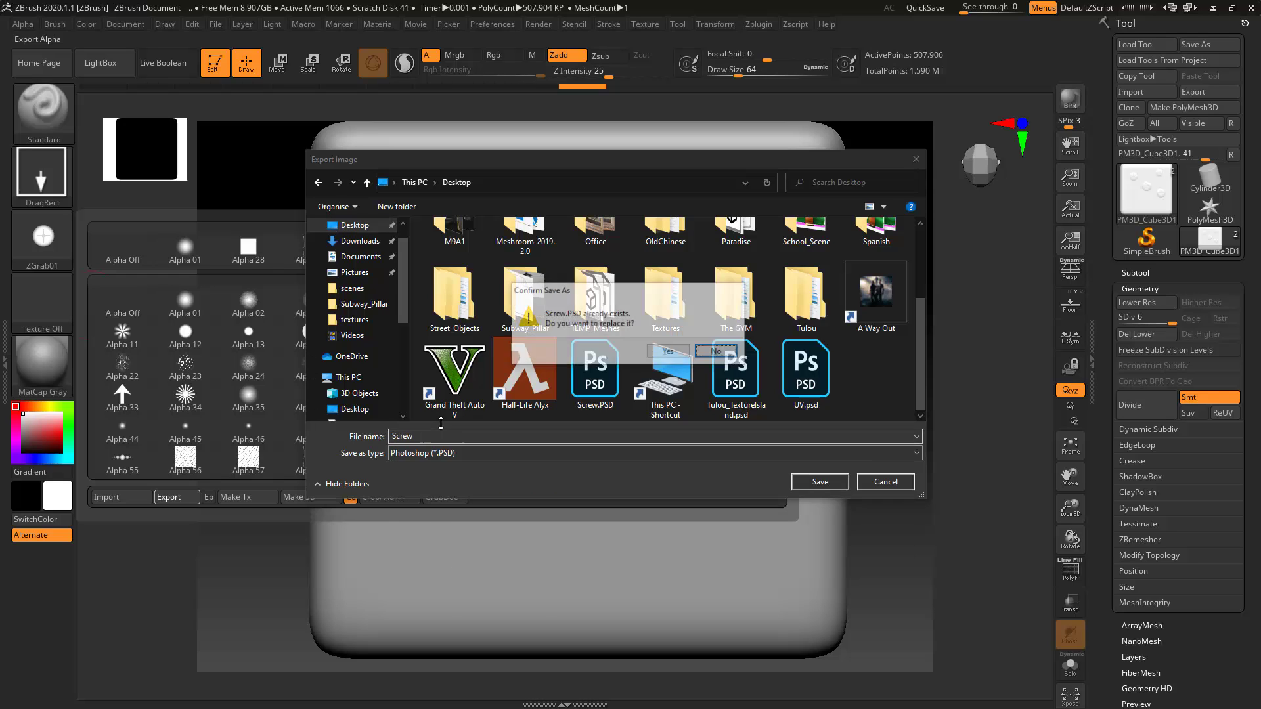
click(670, 350)
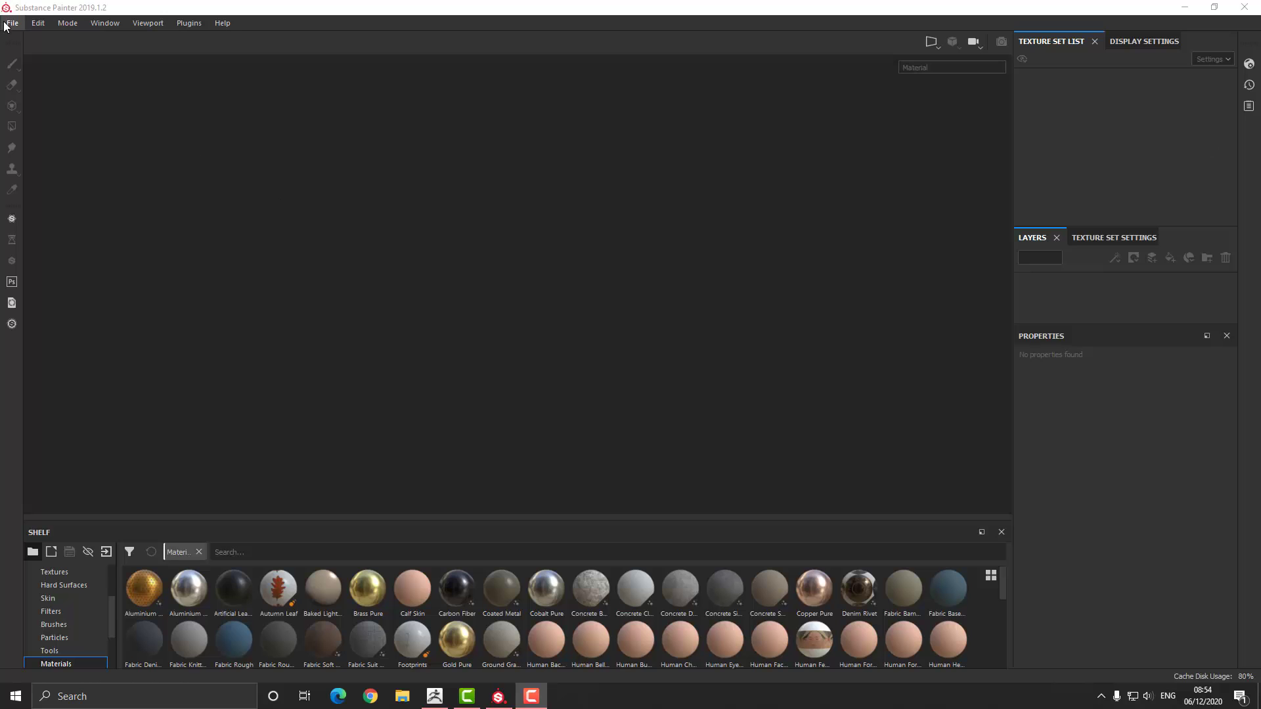
- Switch to Substance Painter and create a new project from the desktop mesh box.obj
click(12, 23)
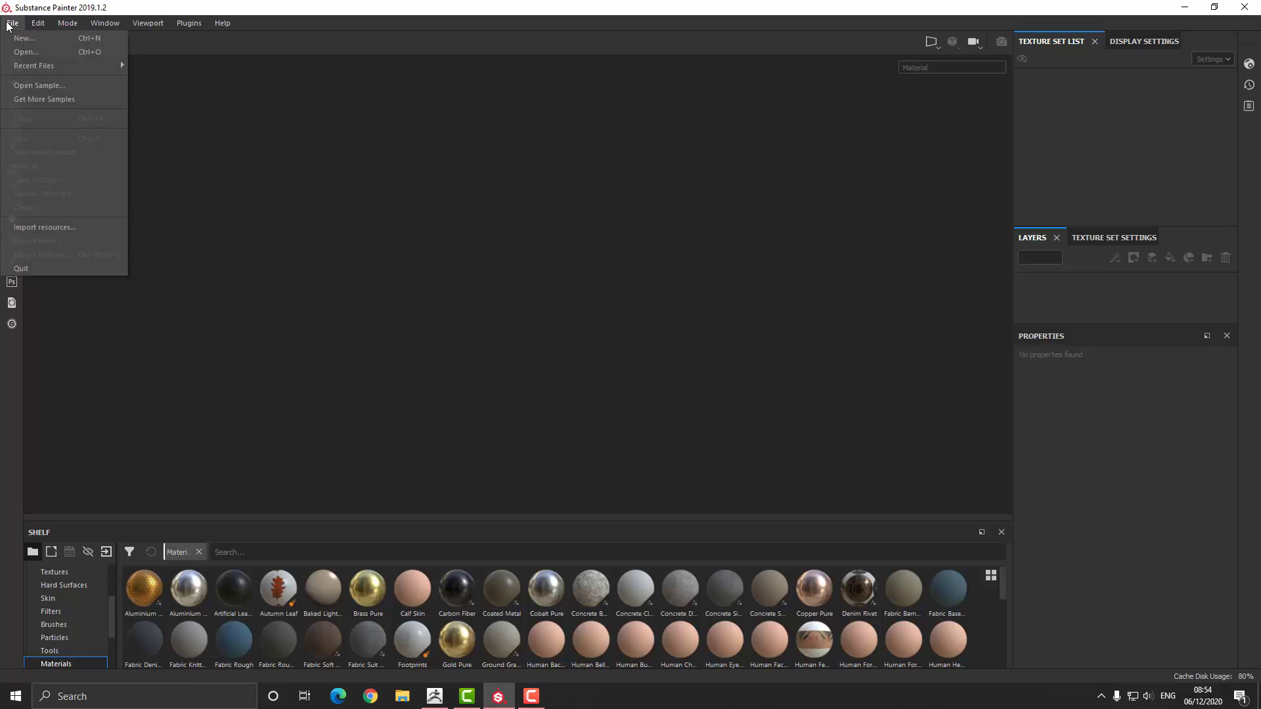
click(17, 34)
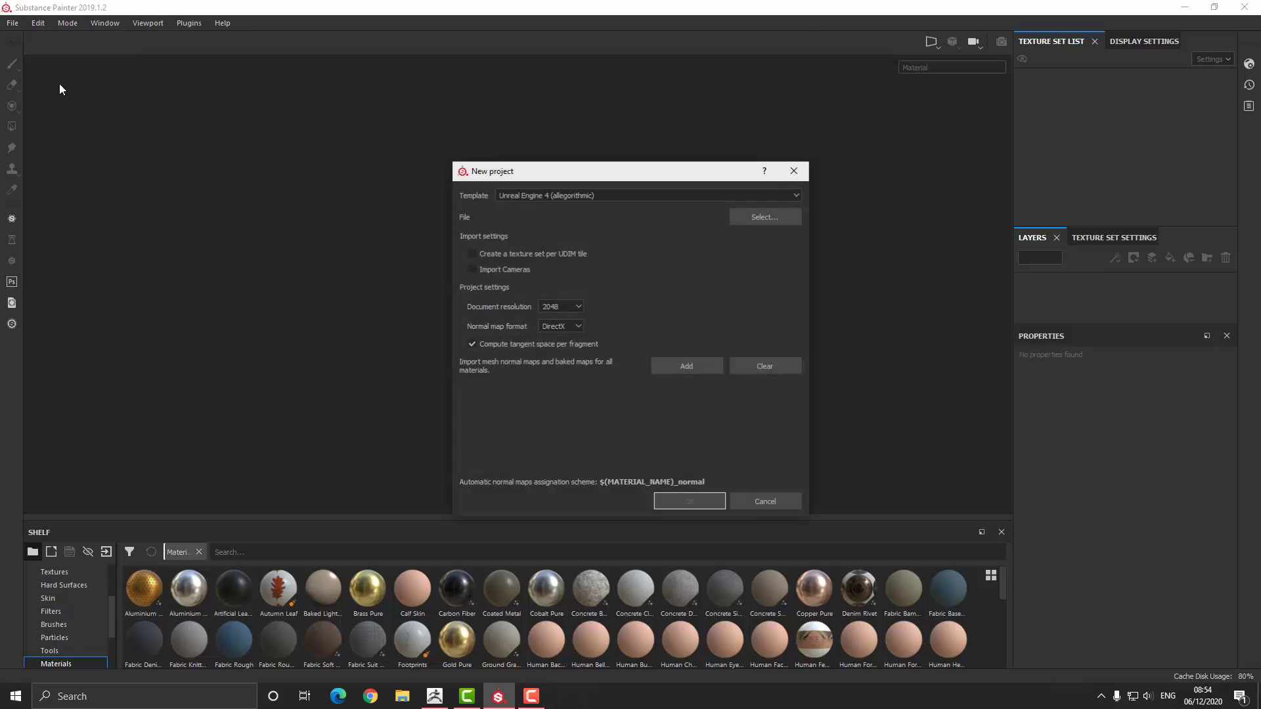
click(781, 218)
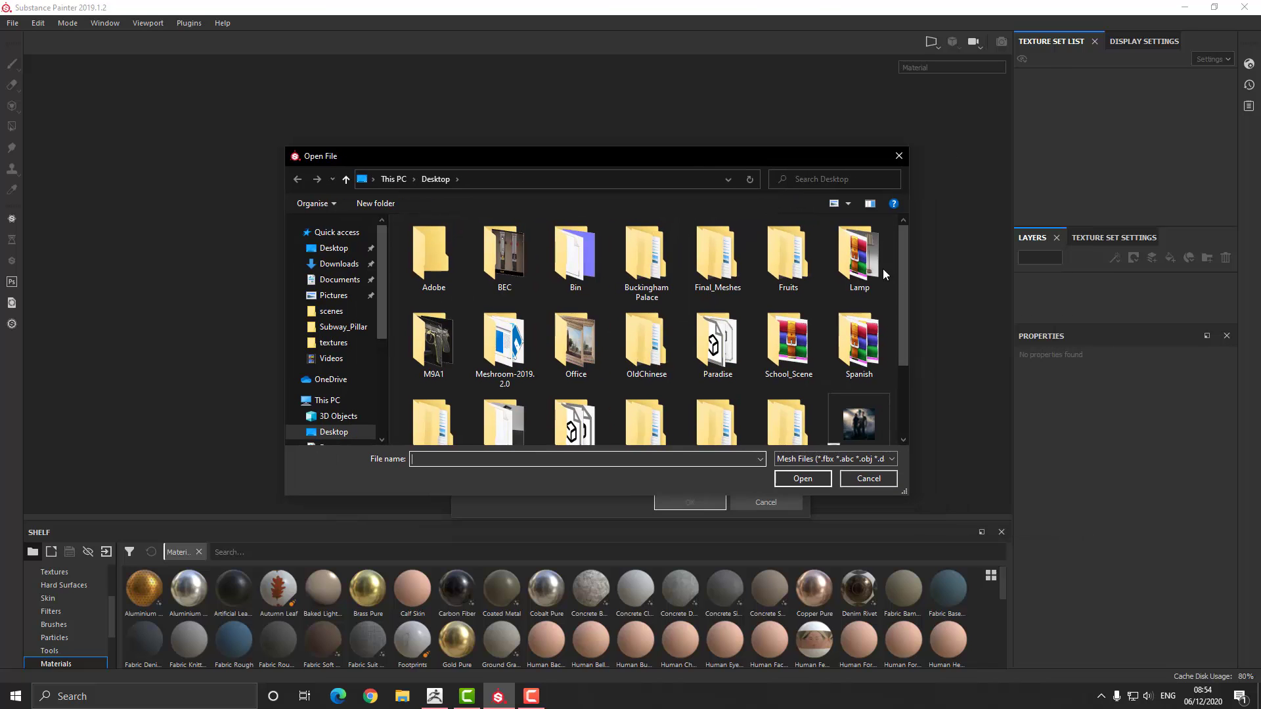
drag(903, 288, 886, 392)
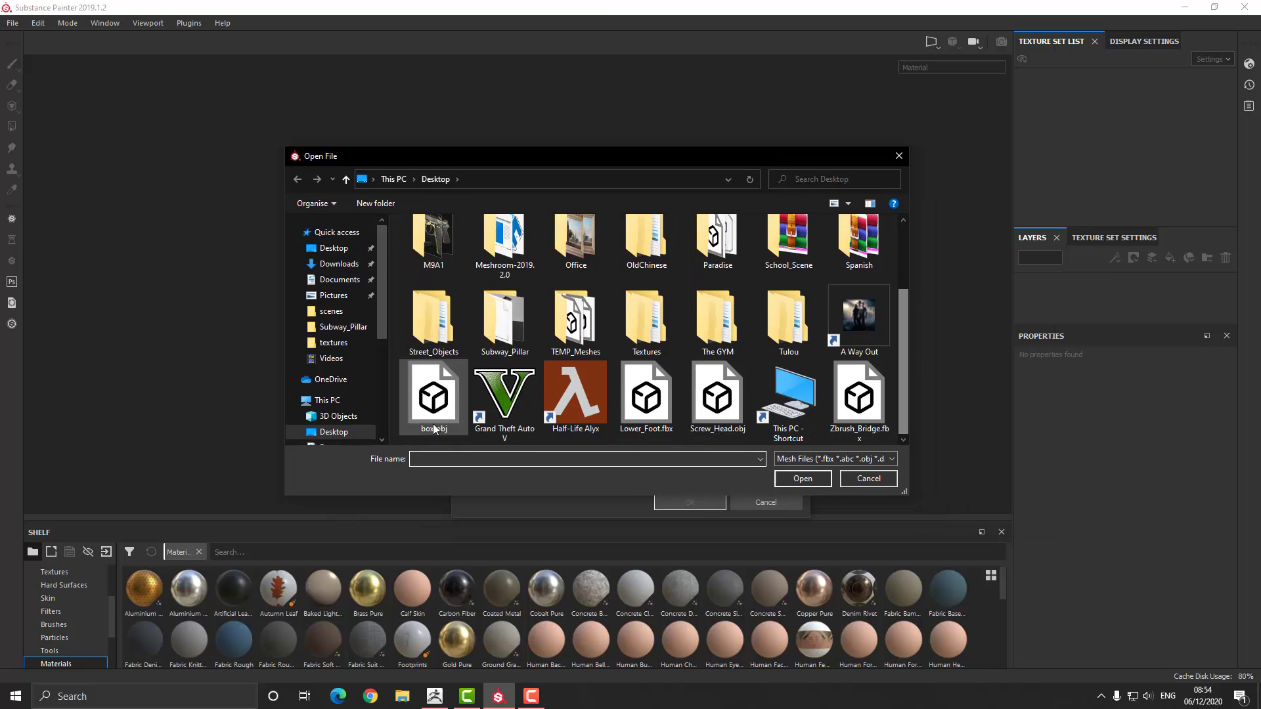
click(434, 397)
click(803, 478)
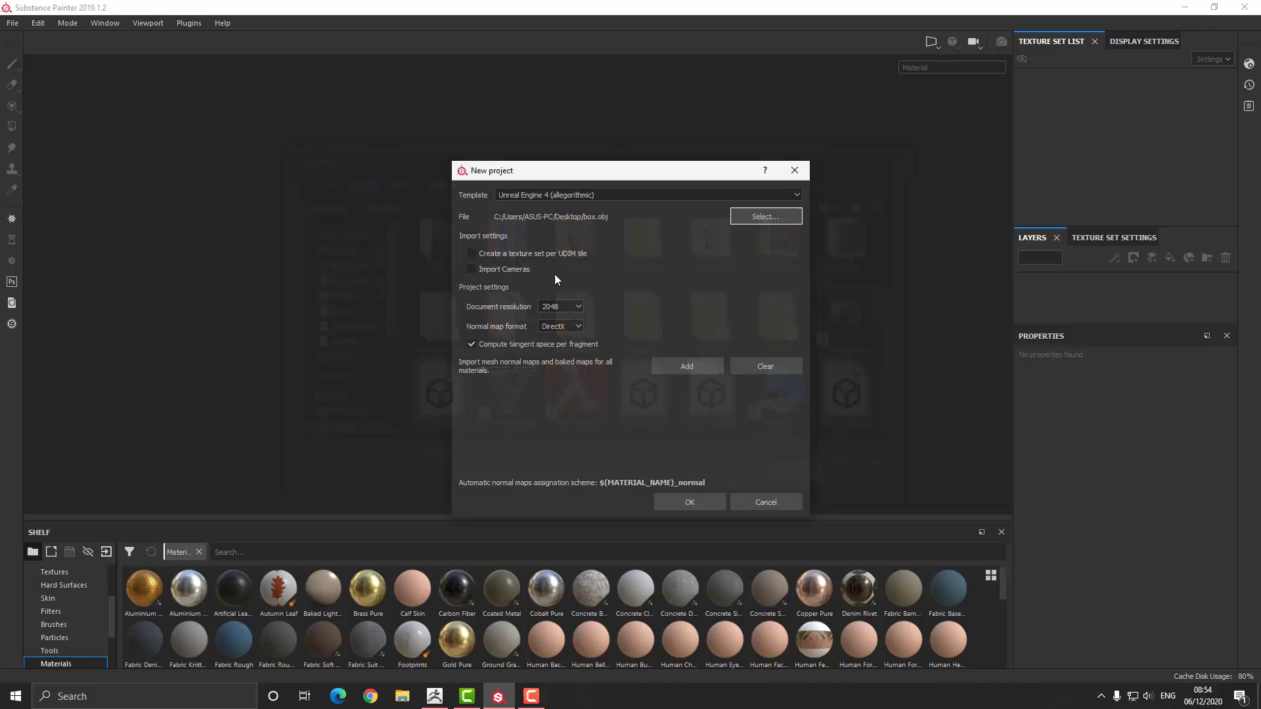
click(690, 502)
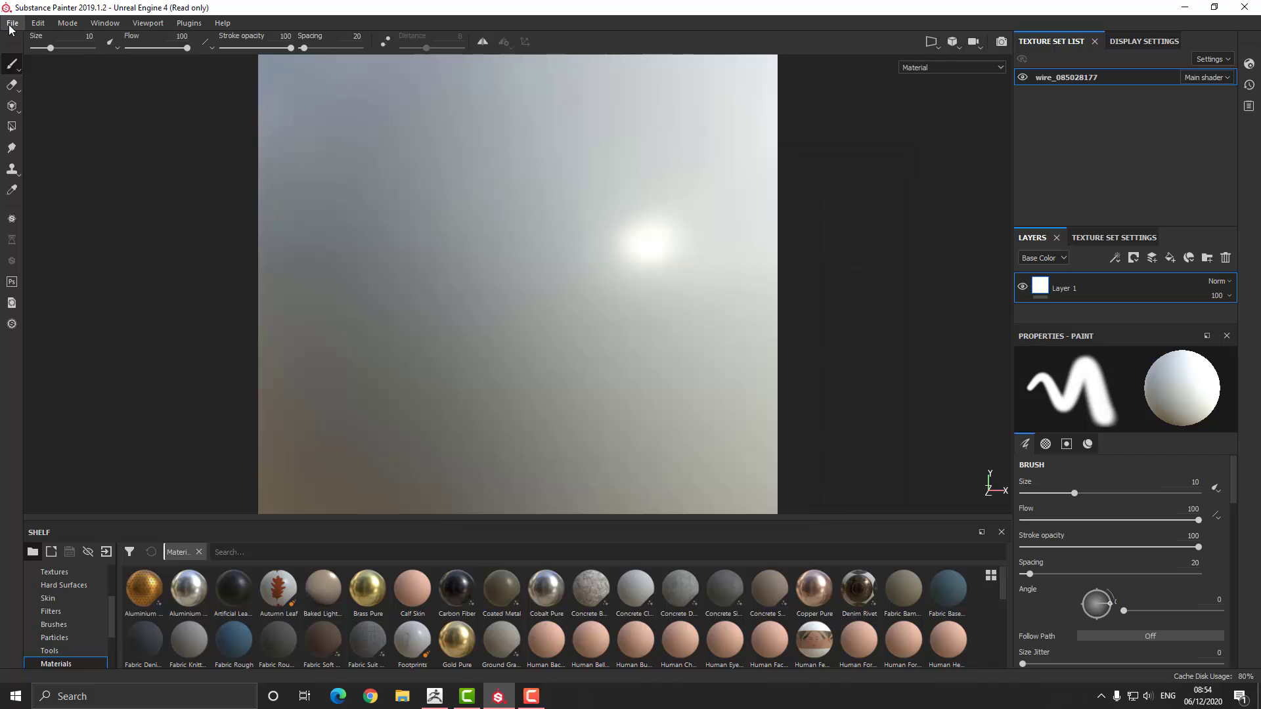
- Add Screw.PSD from the desktop to the list of resources for import
click(12, 23)
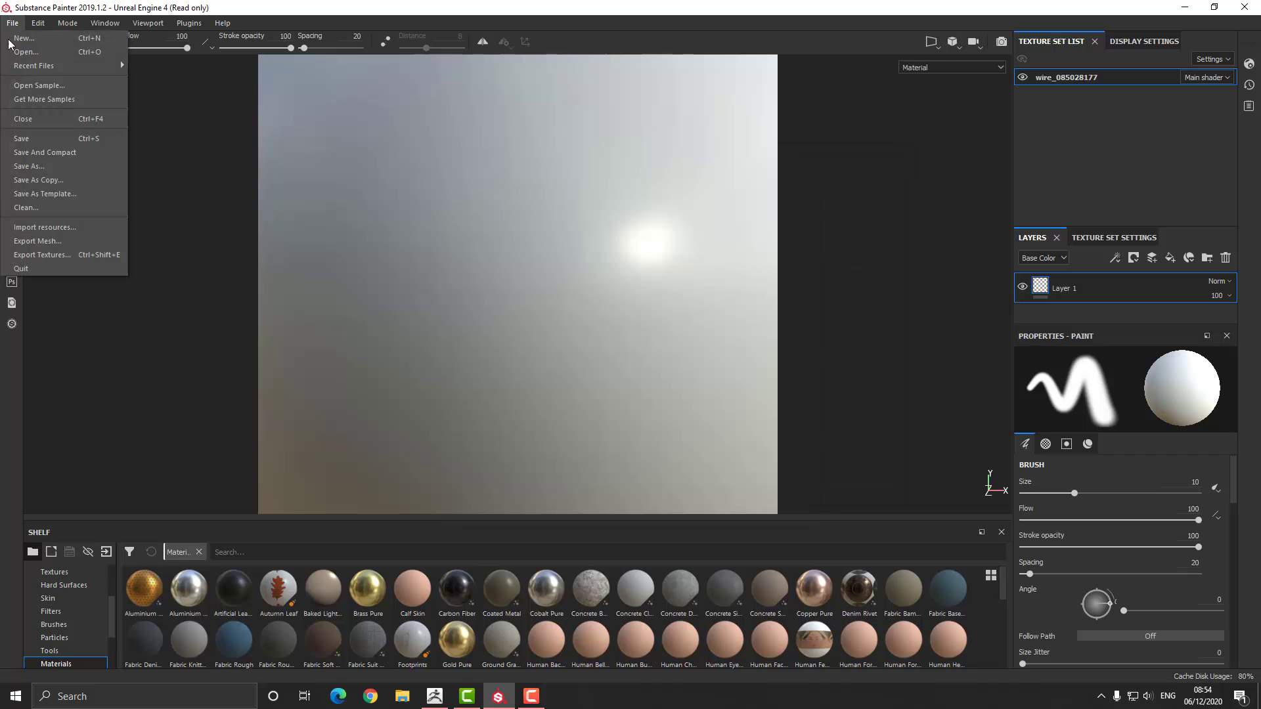
click(50, 228)
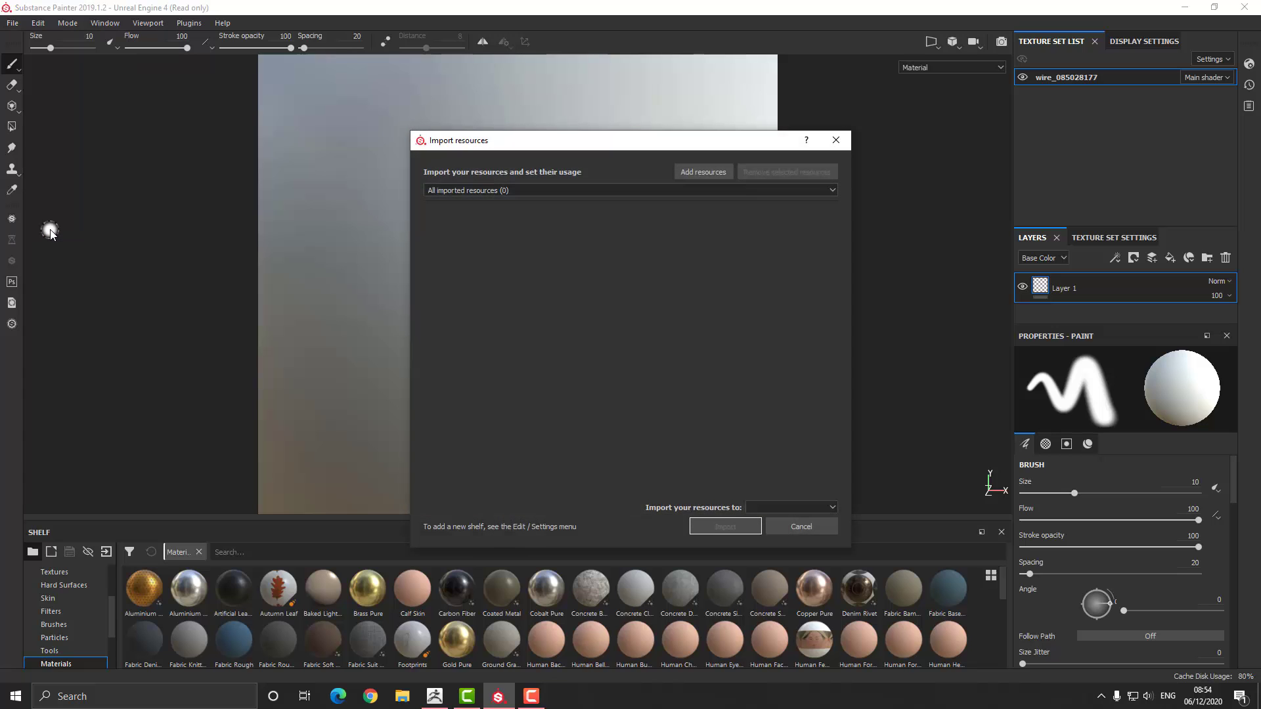
click(692, 172)
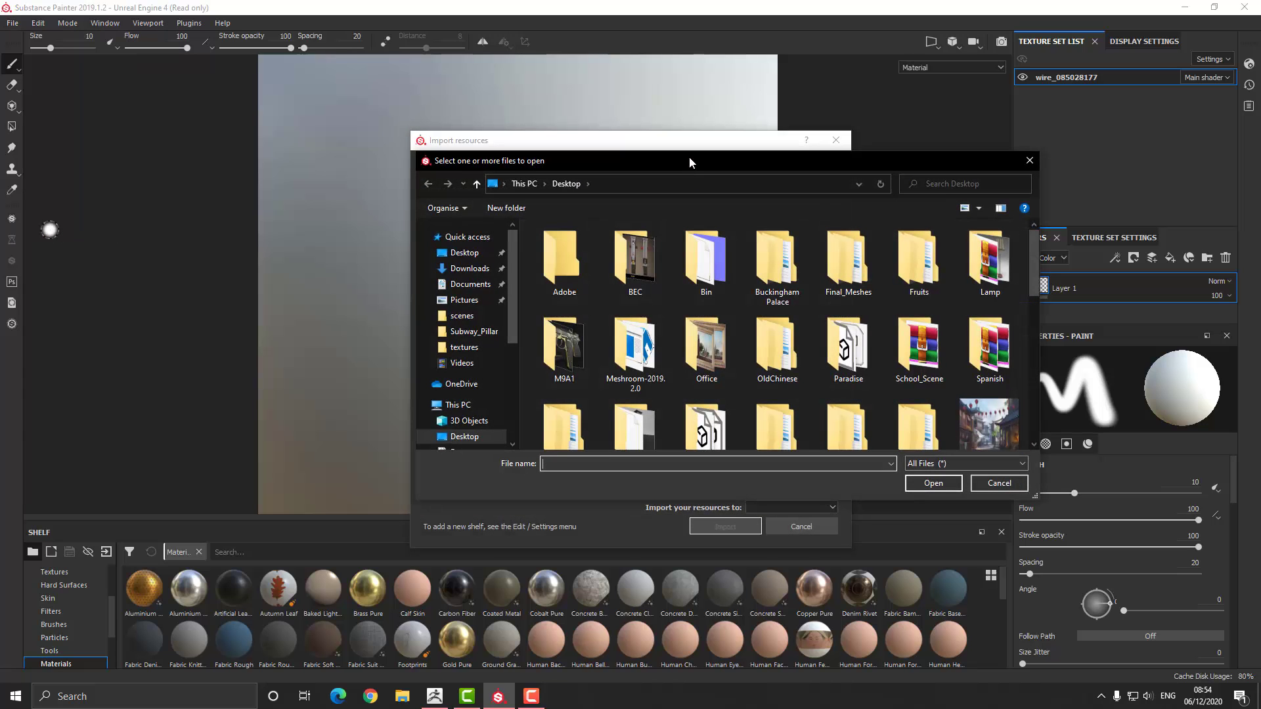
drag(688, 156, 452, 123)
drag(817, 241, 818, 332)
click(767, 278)
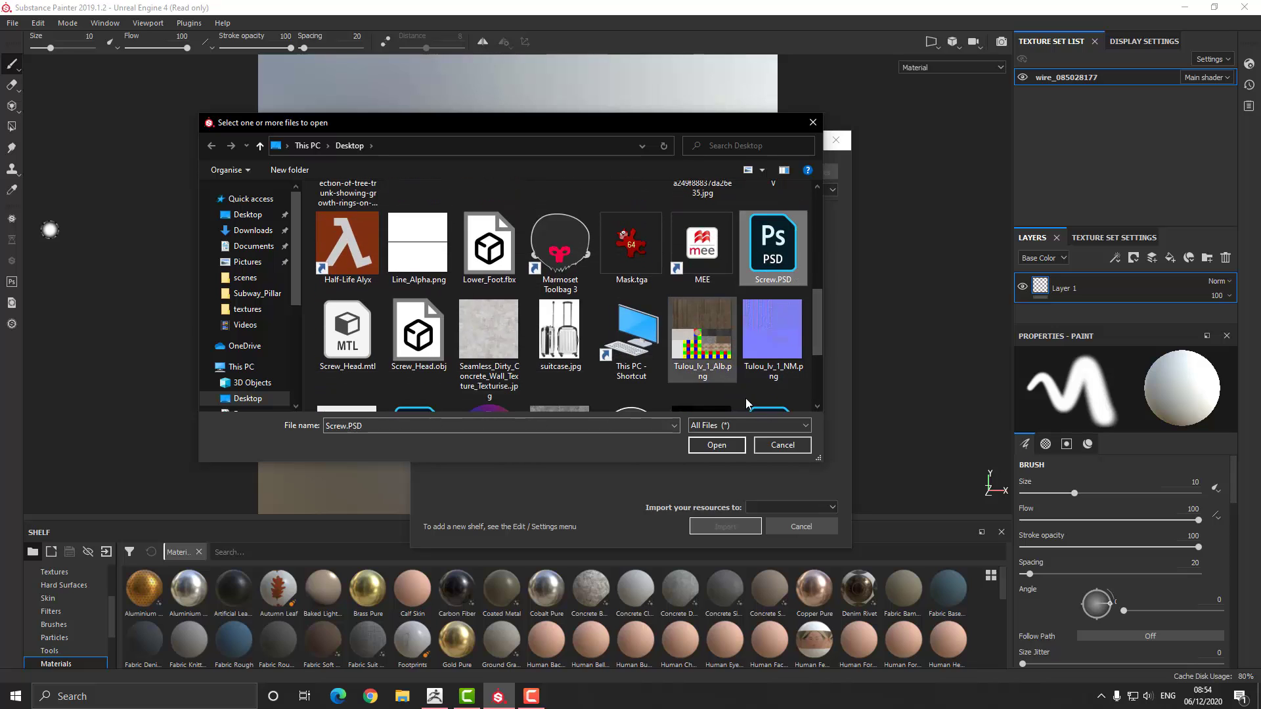
click(715, 445)
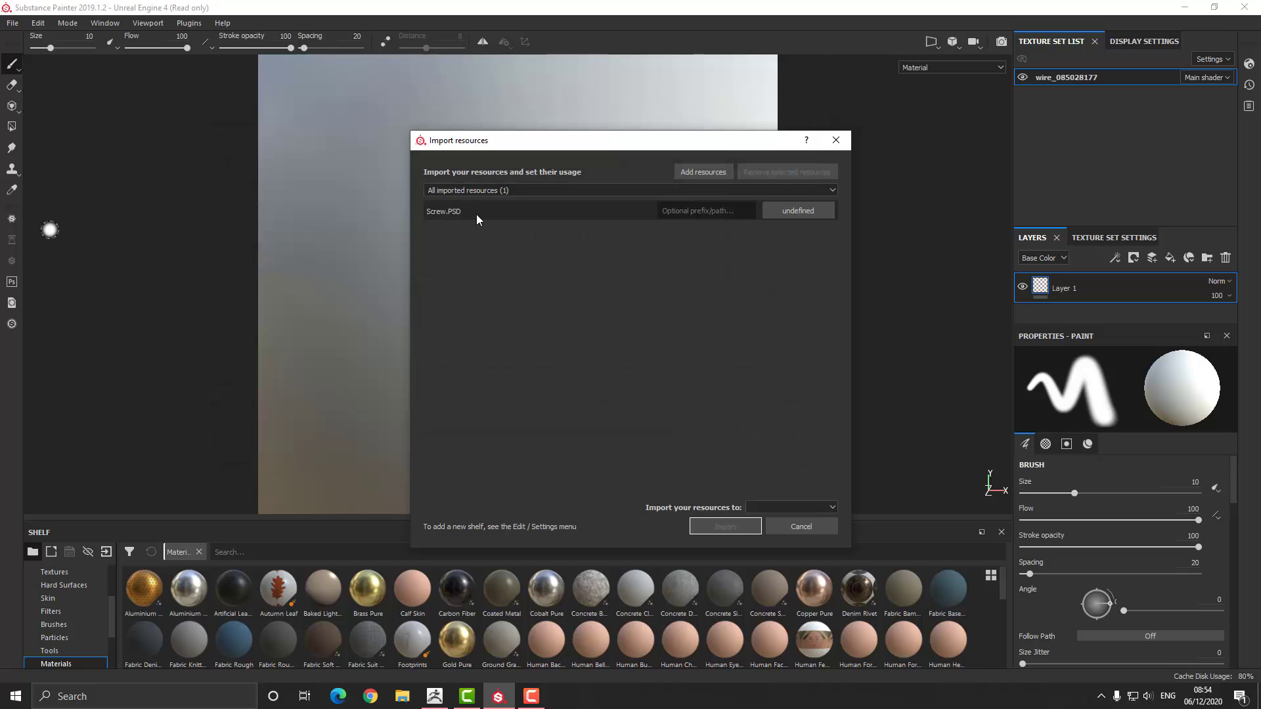
- Set the usage of Screw.PSD to alpha and import it into the current session
click(824, 213)
click(824, 213)
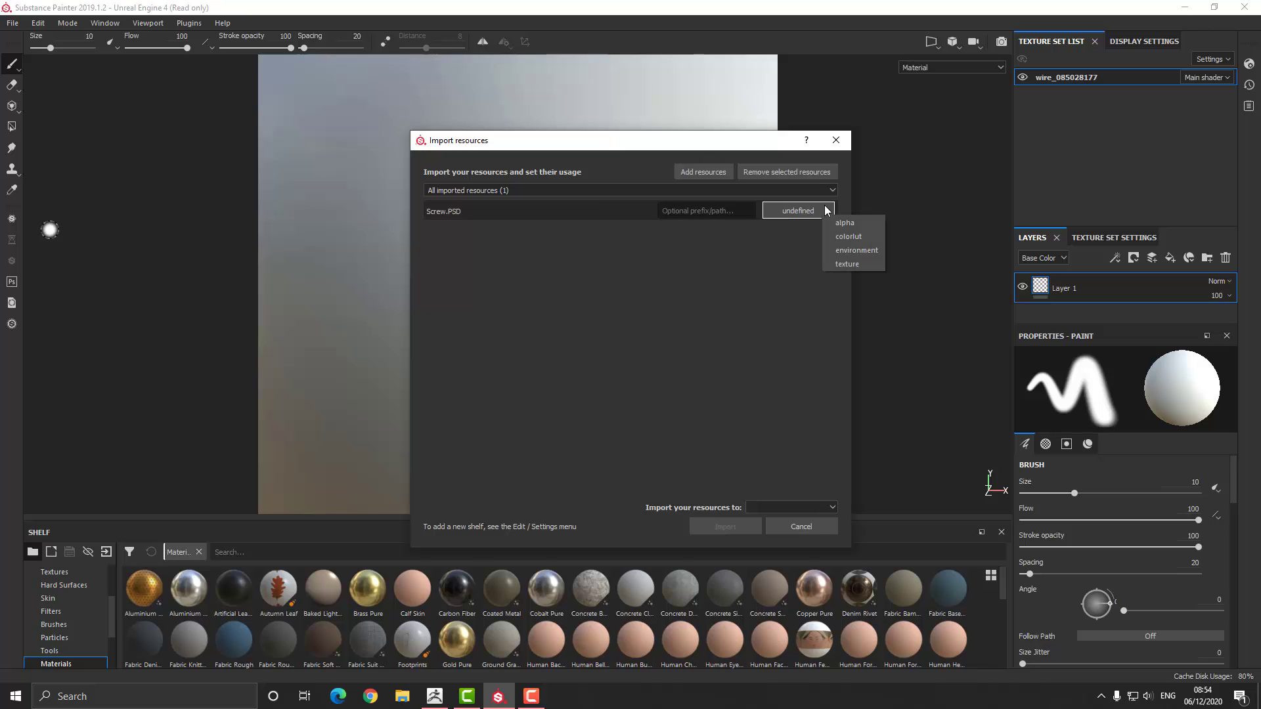
click(847, 223)
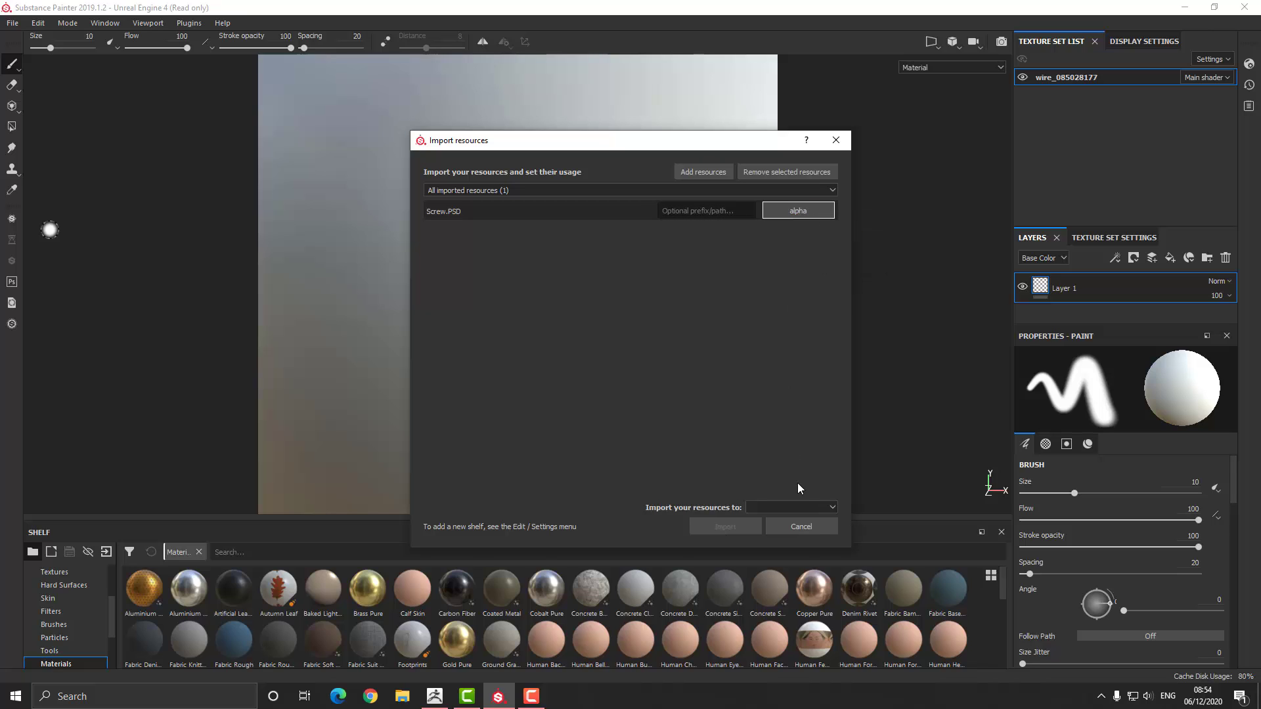
click(812, 509)
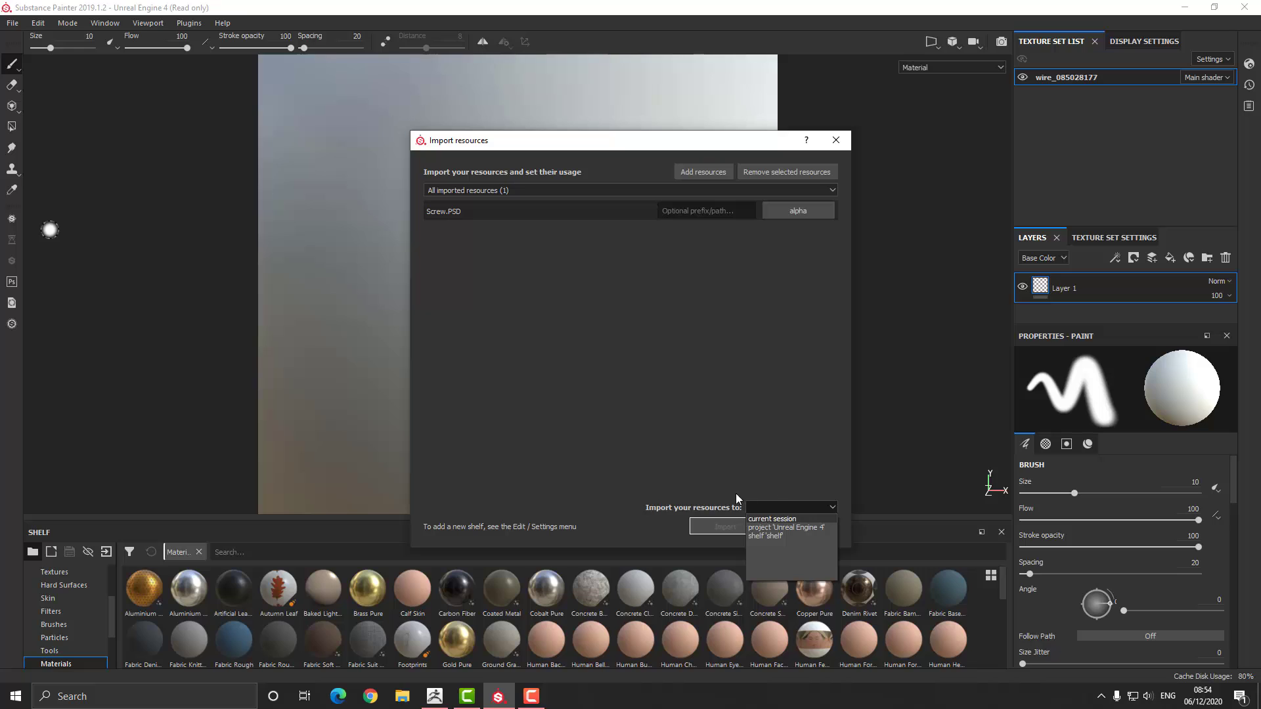
click(778, 520)
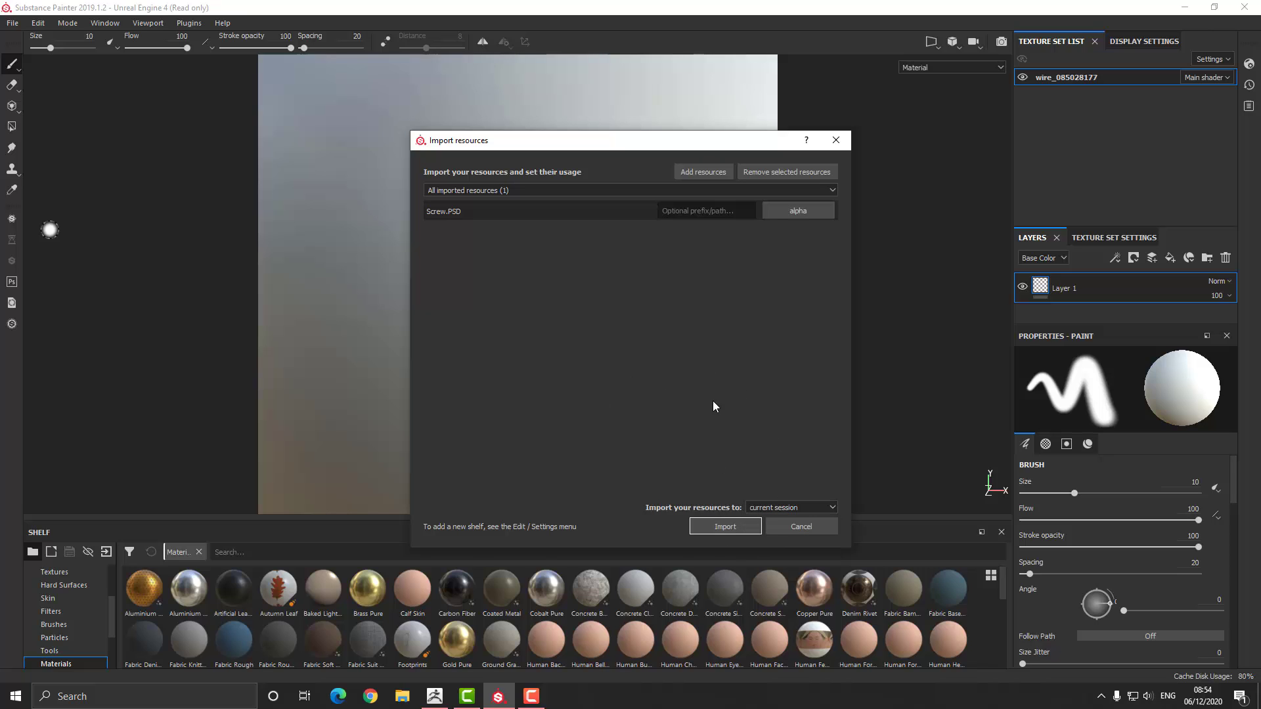
click(725, 526)
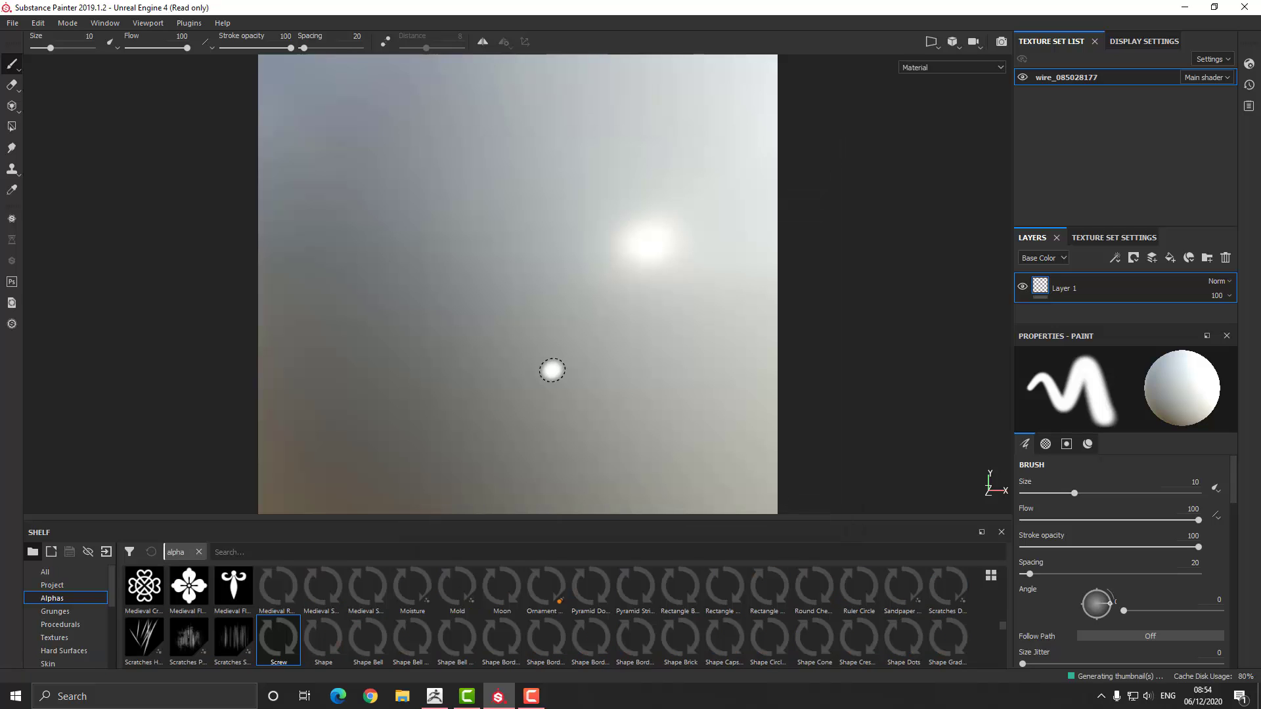
- Limit the paint brush material to the height channel by disabling color, rough, metal and nrm
middle_drag(169, 312, 200, 322)
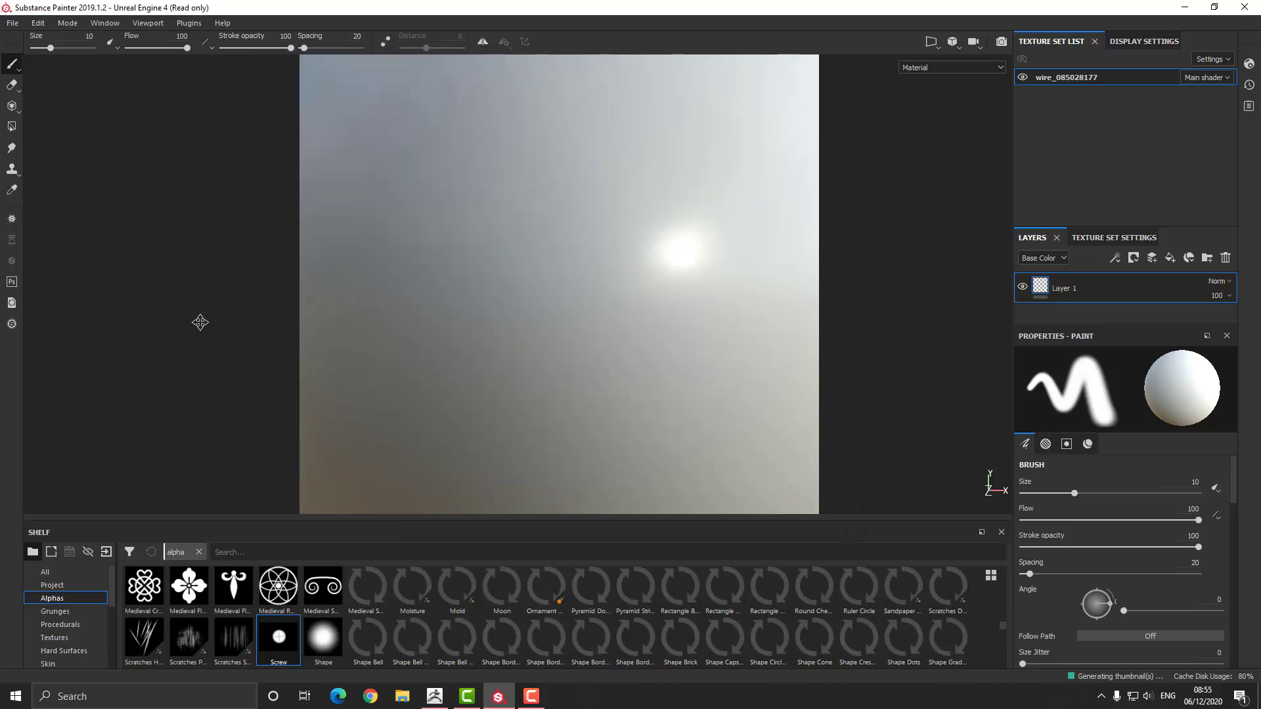
scroll(208, 317, up, 1)
scroll(210, 318, down, 3)
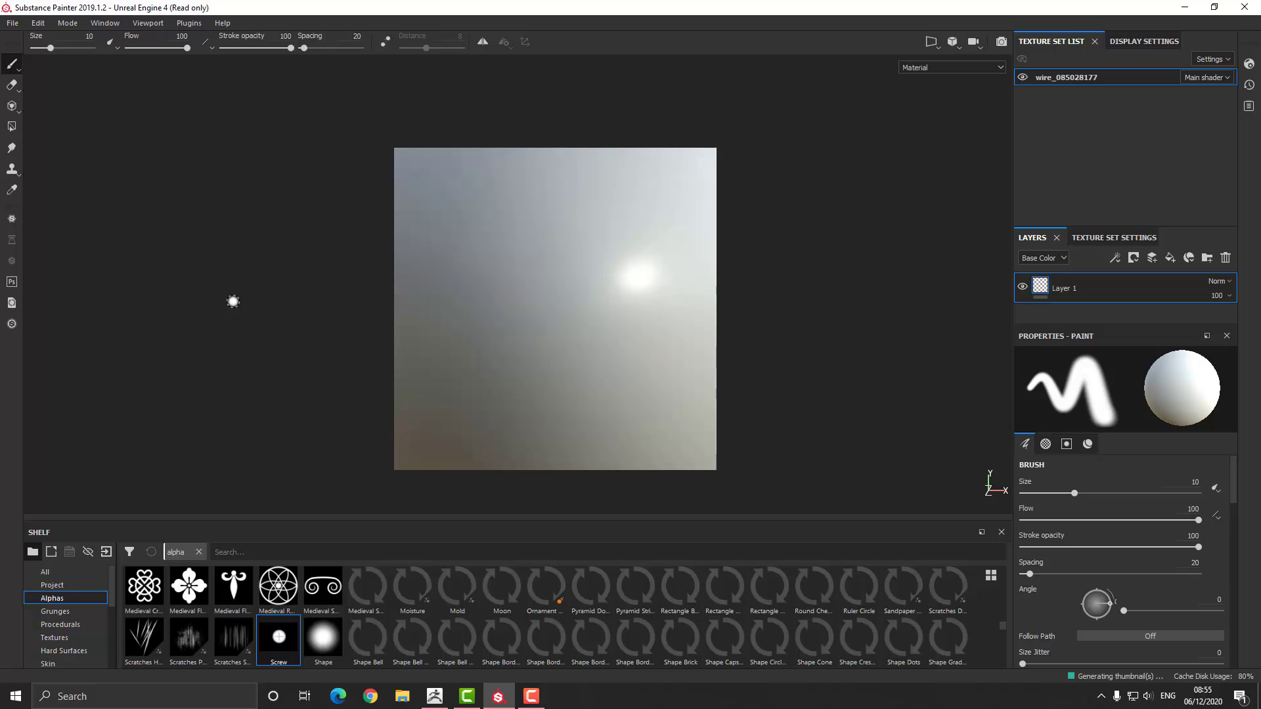
mouse_move(233, 301)
alt+mouse_down()
mouse_move(183, 273)
mouse_move(337, 295)
mouse_move(253, 264)
mouse_move(267, 284)
mouse_move(222, 283)
mouse_move(235, 284)
alt+mouse_up()
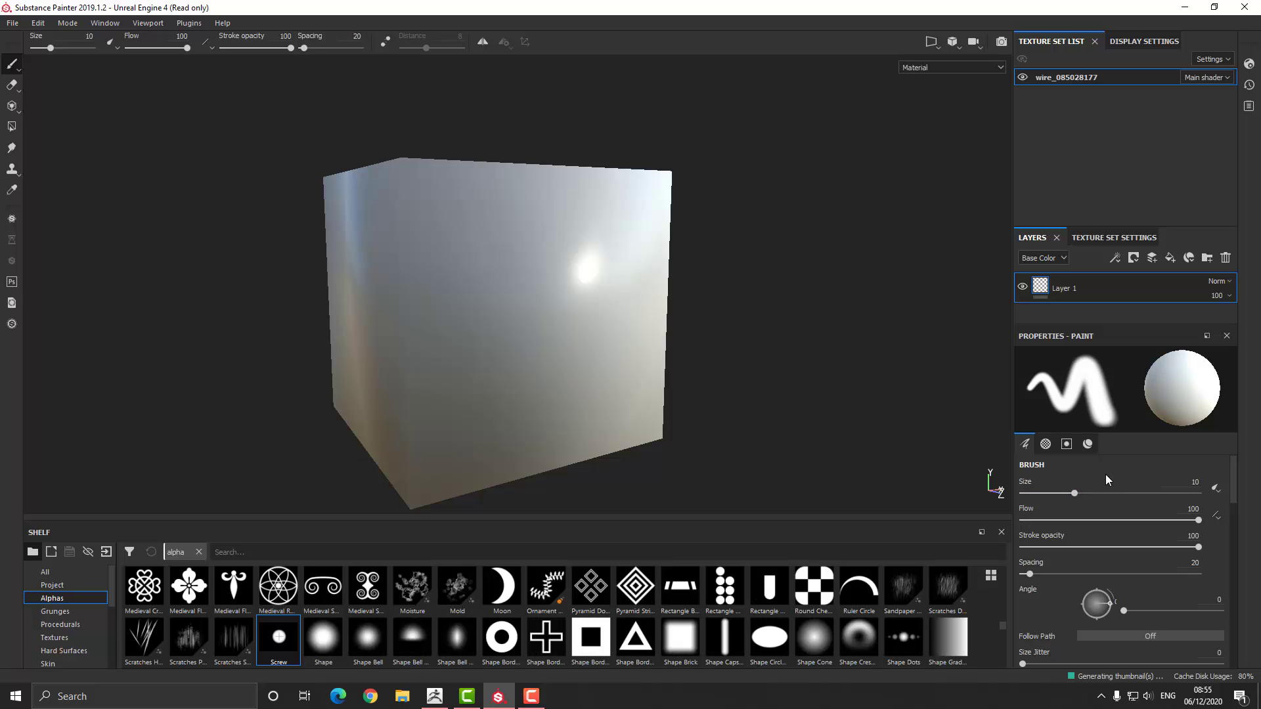
scroll(1105, 474, down, 4)
scroll(1092, 495, down, 6)
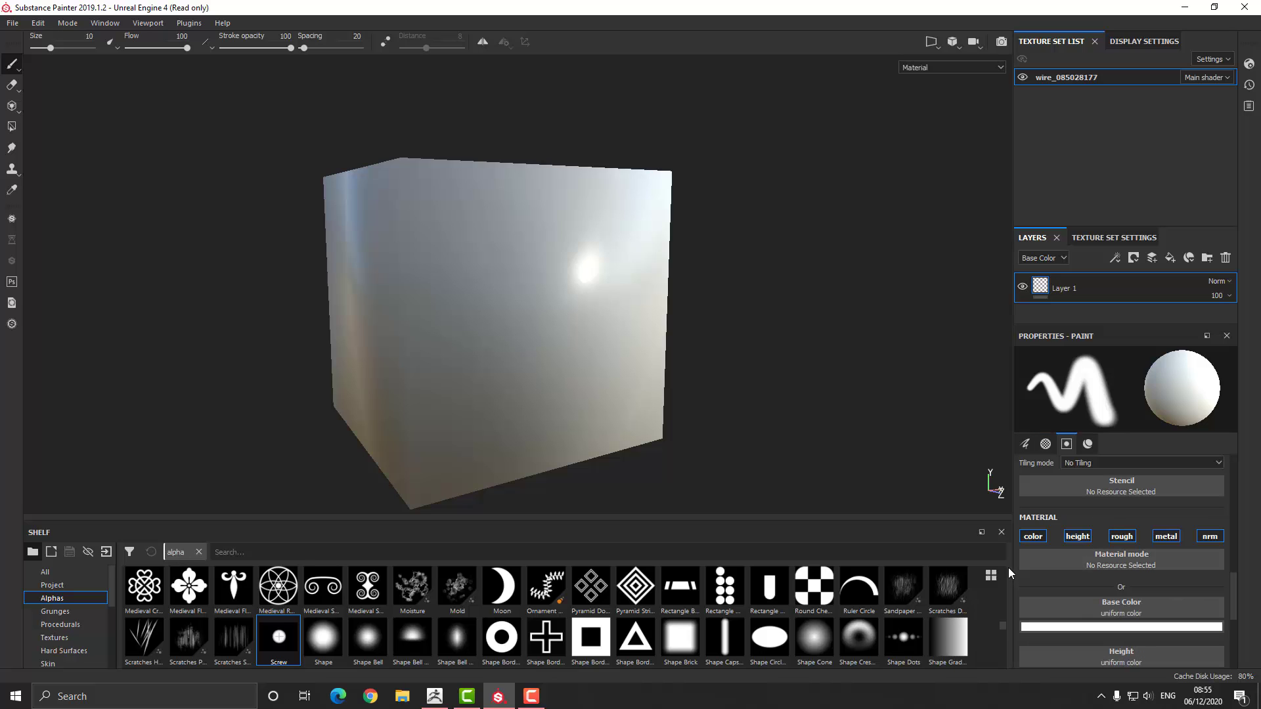
click(1033, 536)
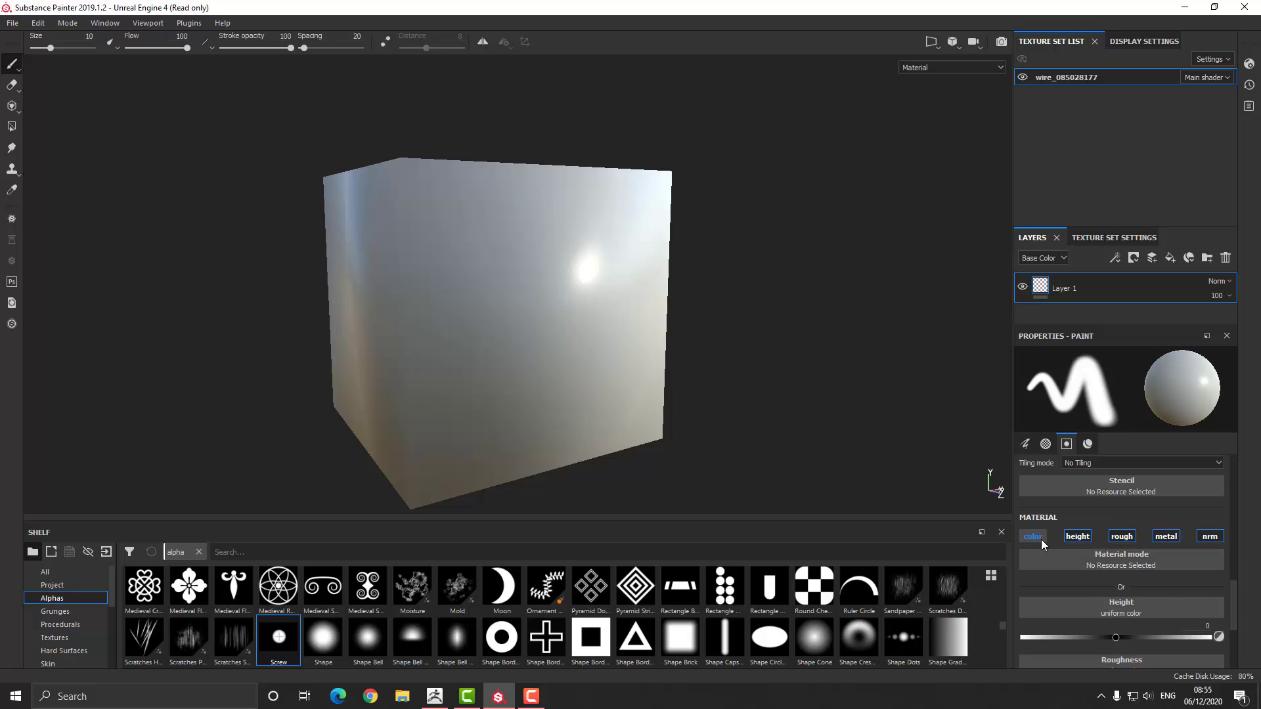
click(1167, 536)
click(1210, 537)
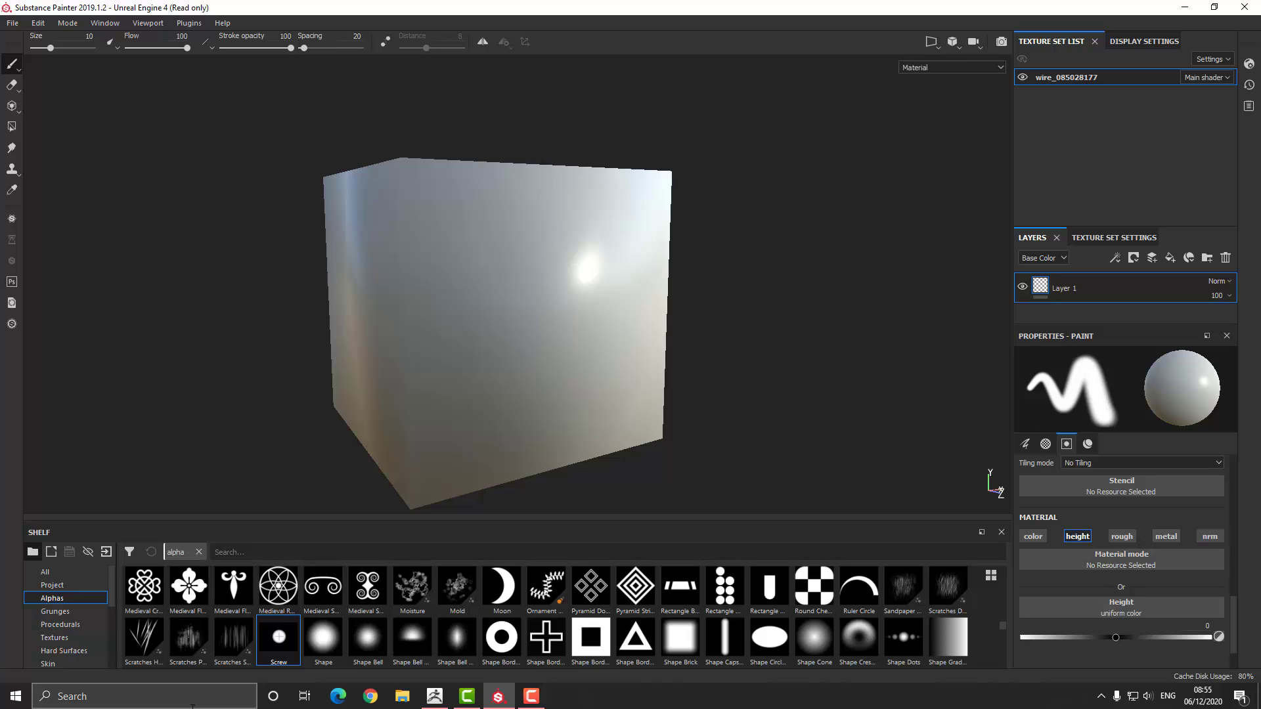
- Assign the Screw alpha as the brush stencil and shrink it into the upper-left corner of the box's front face
drag(278, 637, 1136, 492)
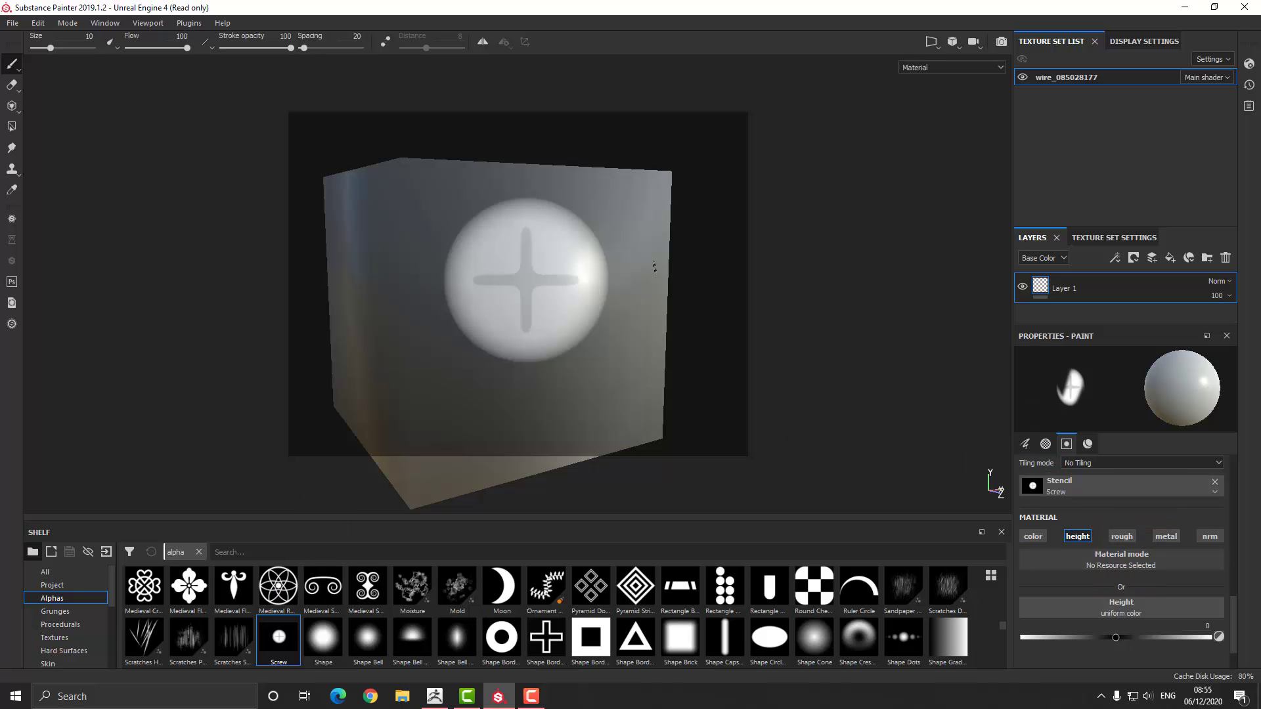
alt+drag(835, 267, 741, 270)
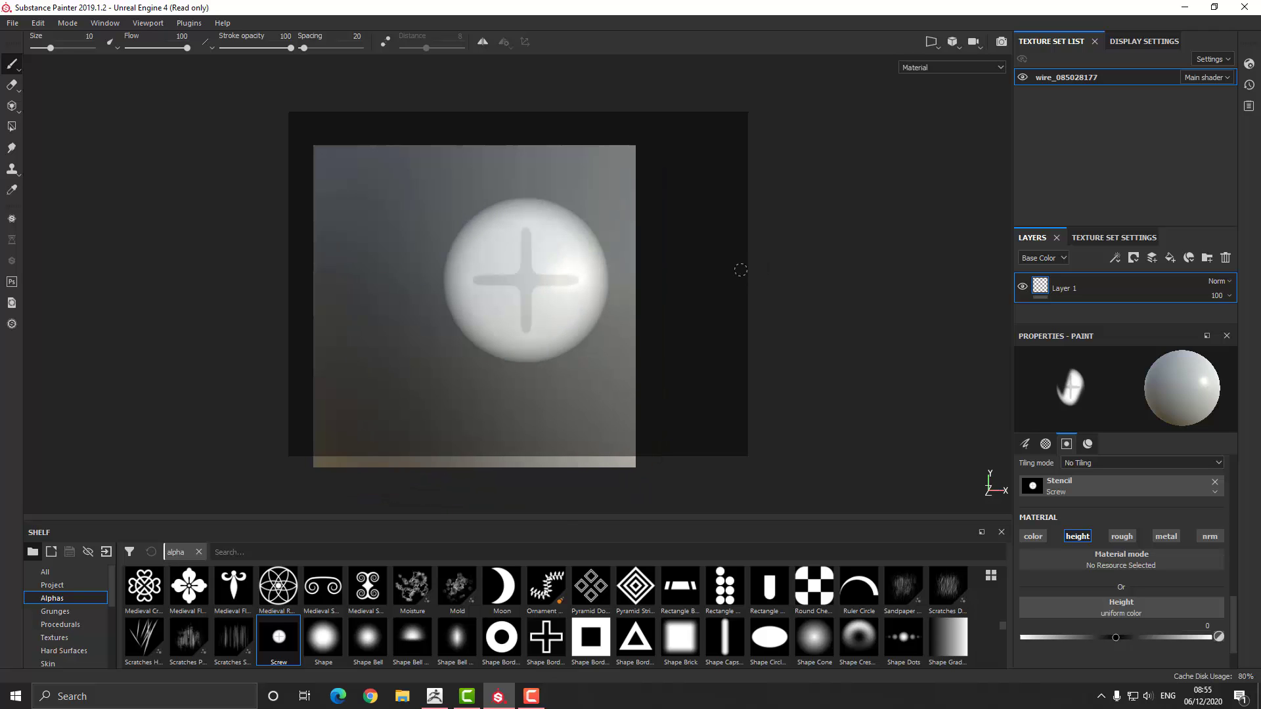
alt+middle_drag(834, 273, 875, 300)
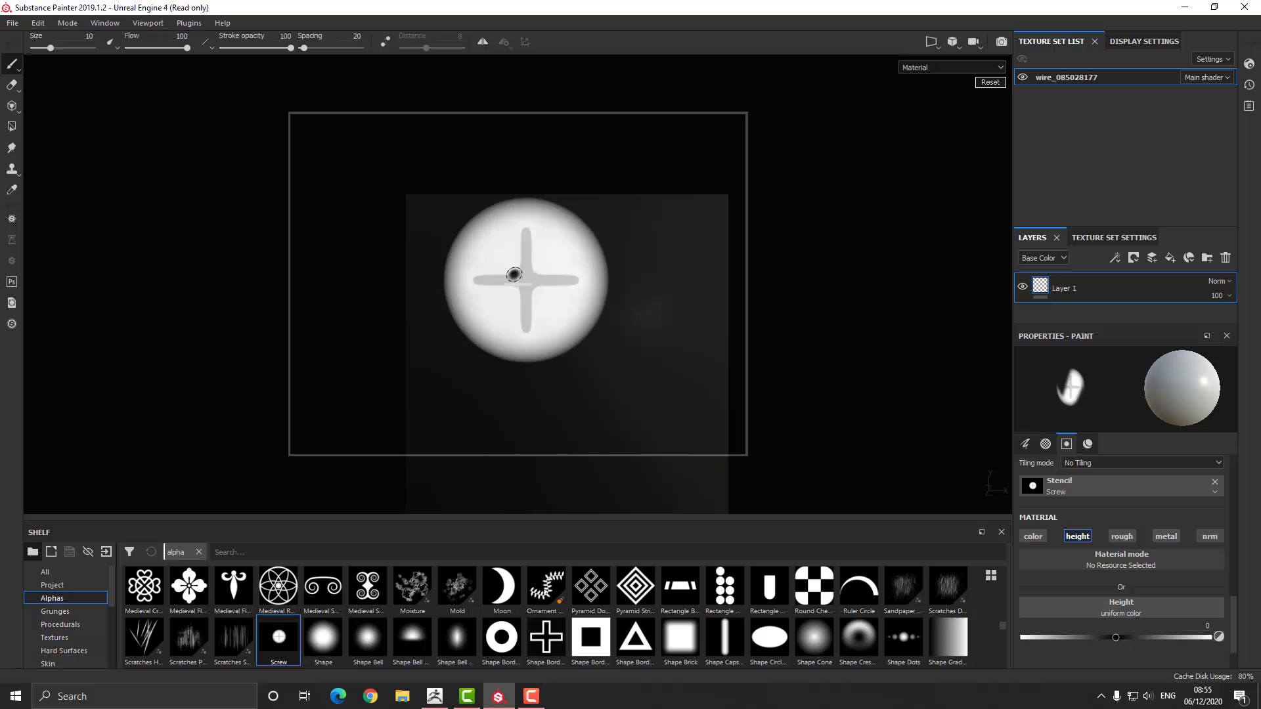
mouse_move(513, 274)
right_down()
mouse_move(489, 212)
mouse_move(492, 287)
mouse_move(490, 266)
right_up()
mouse_move(504, 257)
mouse_down()
mouse_move(487, 290)
mouse_move(499, 242)
mouse_up()
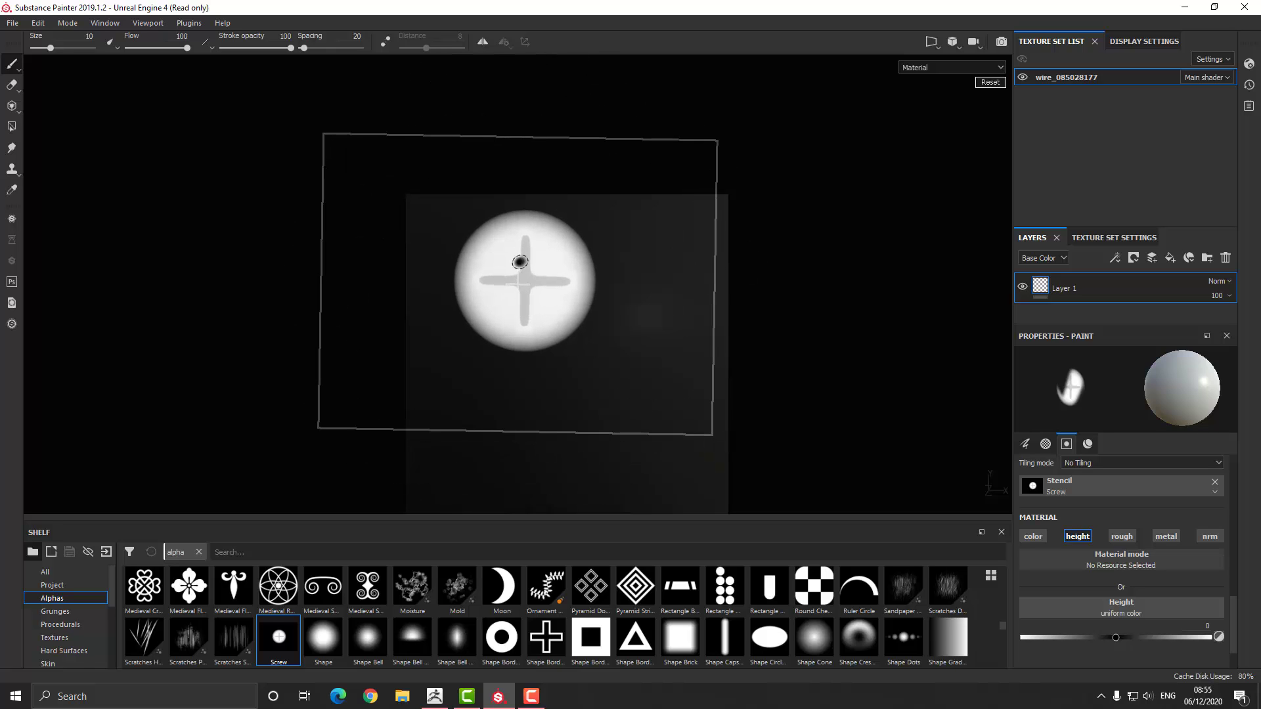
middle_drag(521, 262, 470, 242)
right_drag(470, 242, 451, 209)
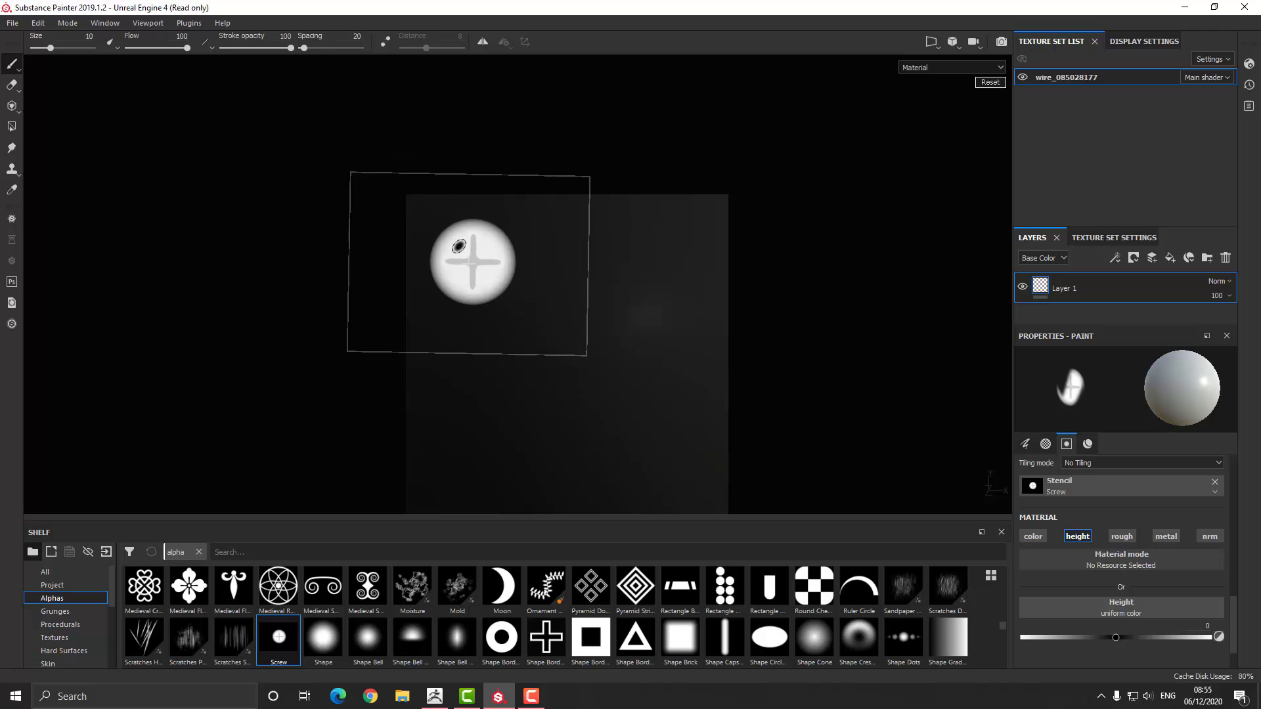
middle_drag(471, 266, 442, 247)
right_drag(444, 239, 411, 186)
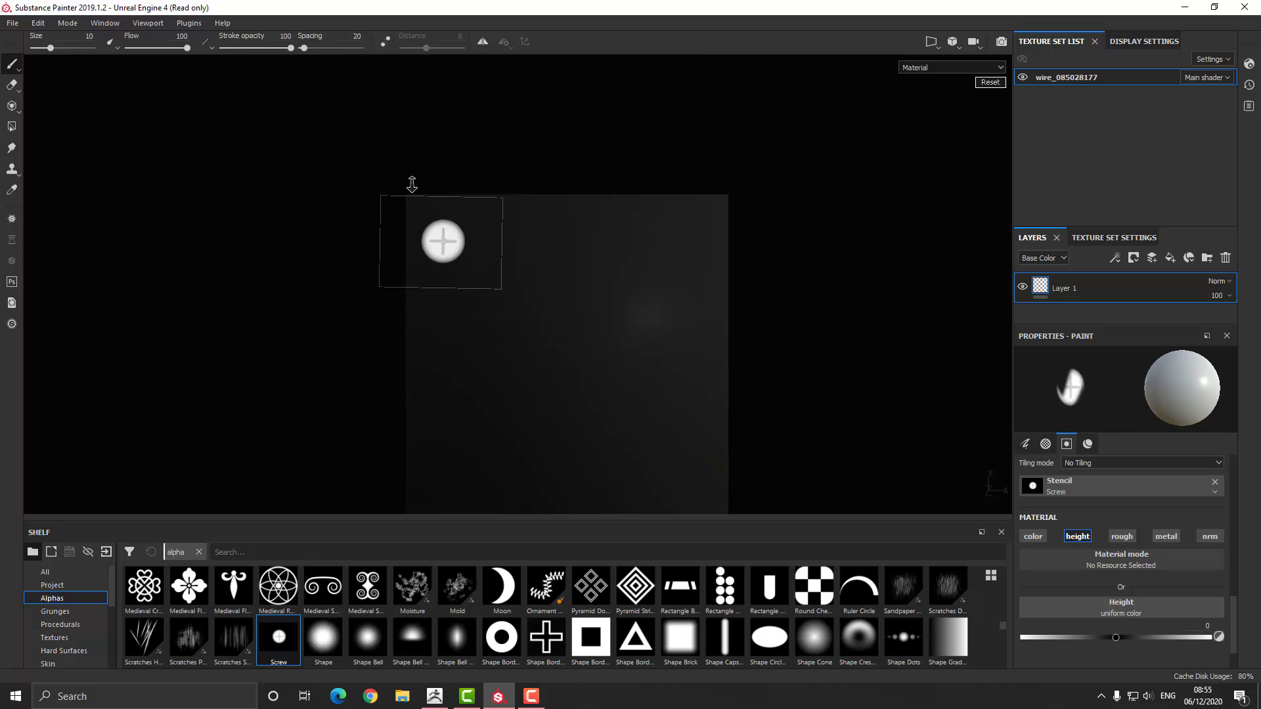
middle_drag(432, 245, 430, 229)
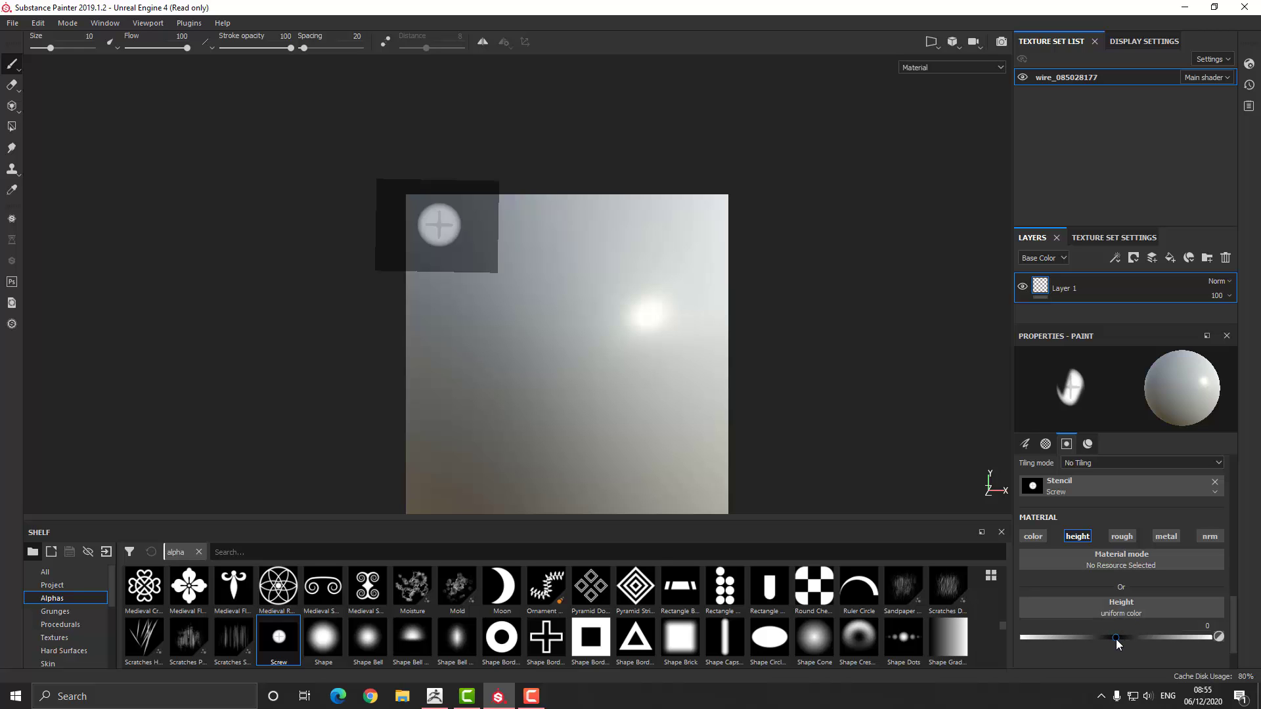
- Paint a raised screw in the front face's upper-left corner with height 1 and brush size about 30.41
drag(1116, 640, 1149, 640)
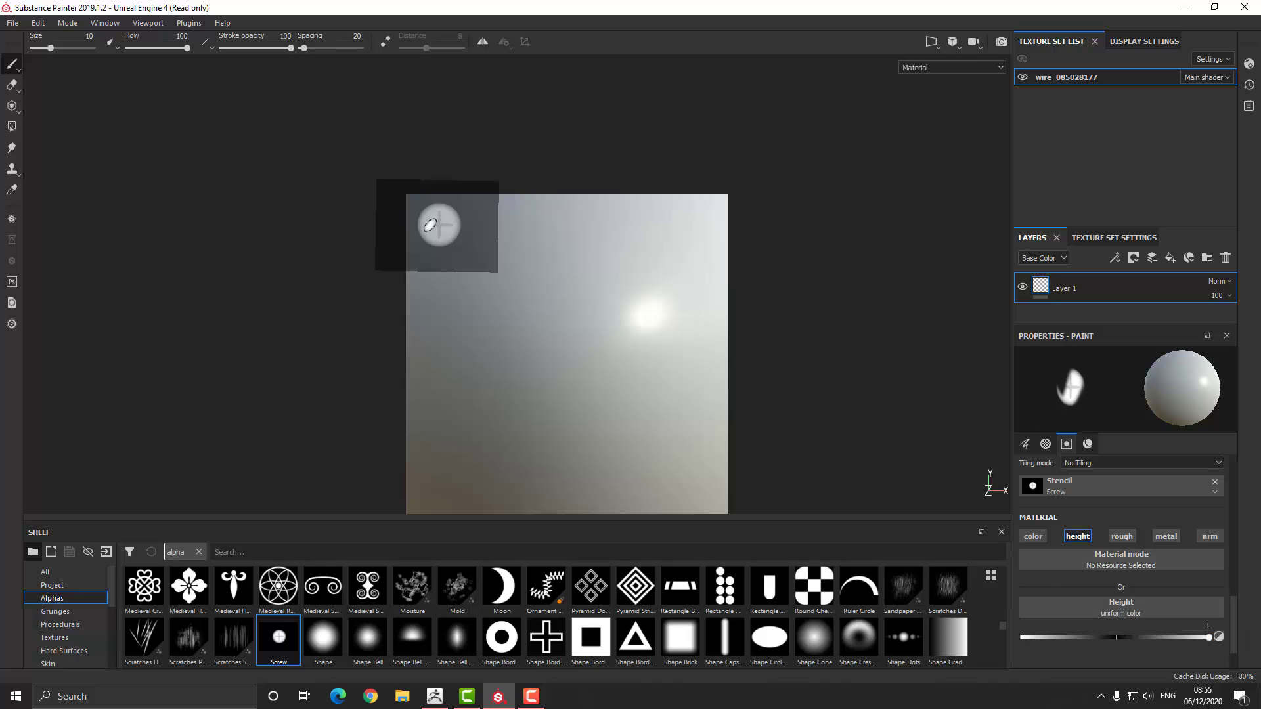
right_click(429, 231)
drag(480, 299, 514, 301)
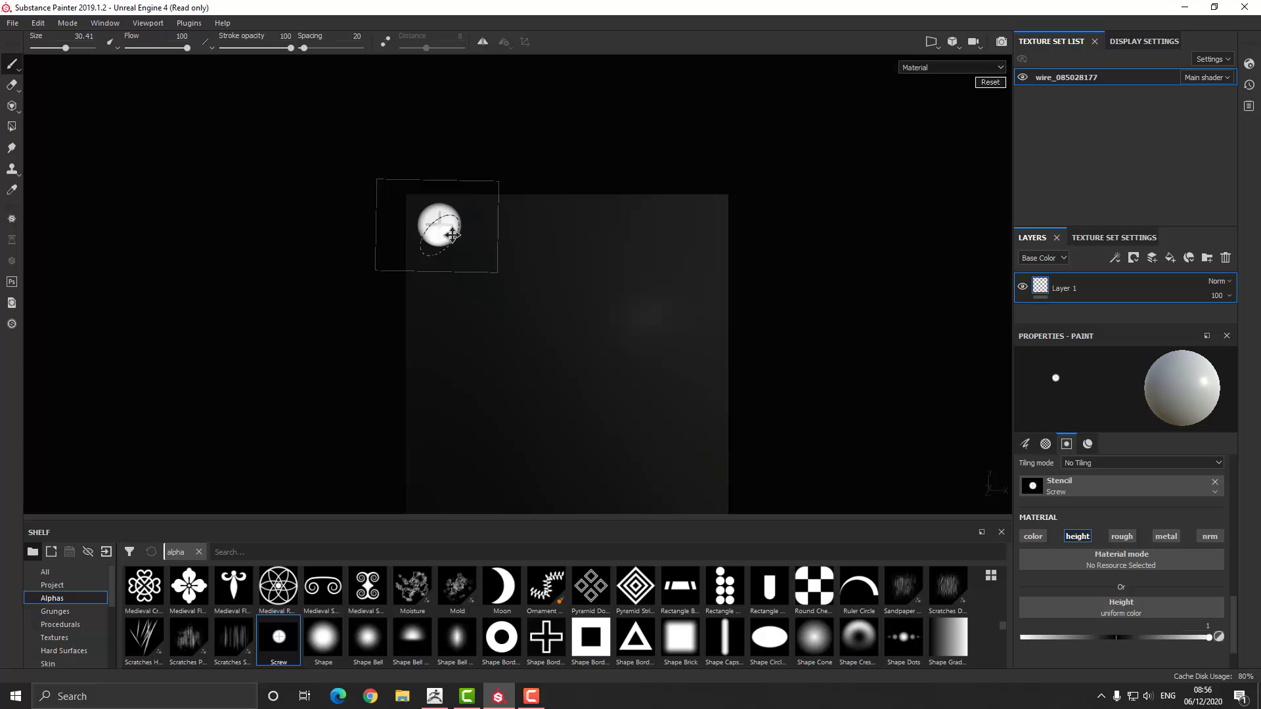
- Paint raised screws through the repositioned stencil in the upper-right and lower-right corners of the front face
click(701, 225)
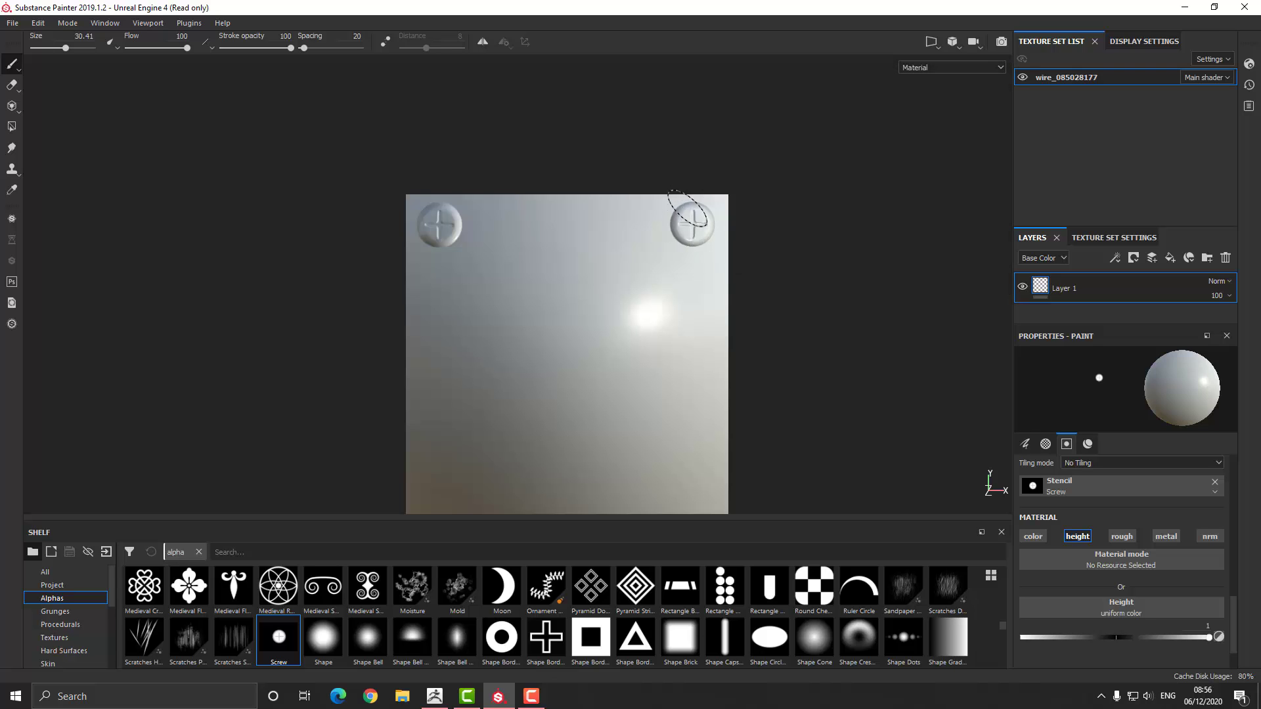
drag(687, 209, 683, 231)
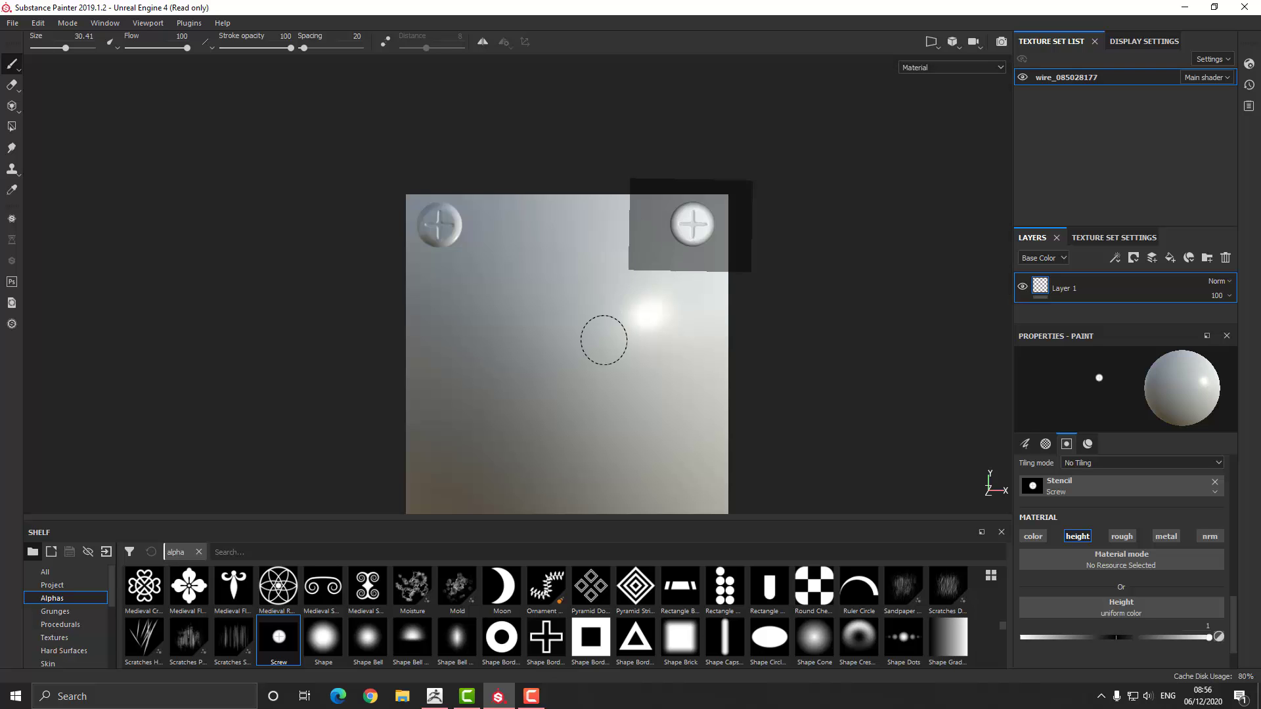
key(s)
mouse_move(603, 341)
middle_down()
mouse_move(605, 262)
mouse_move(595, 480)
middle_up()
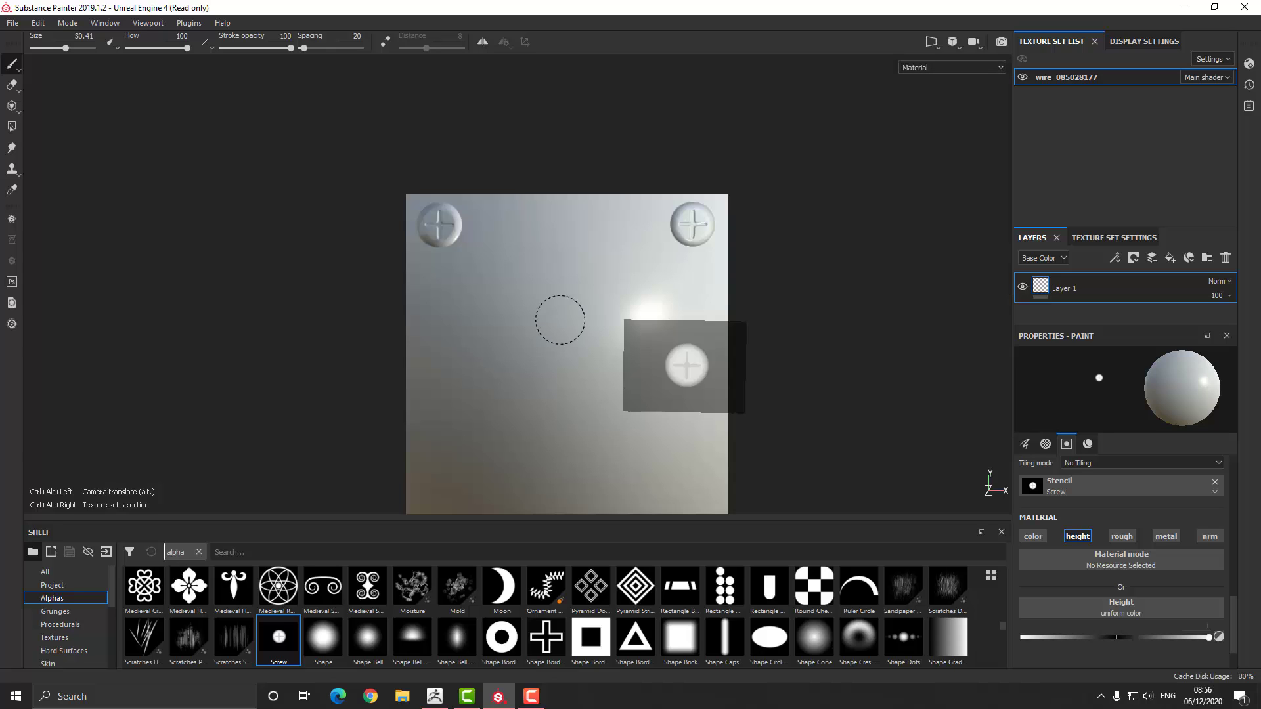
alt+middle_drag(557, 315, 560, 359)
key(s)
click(682, 394)
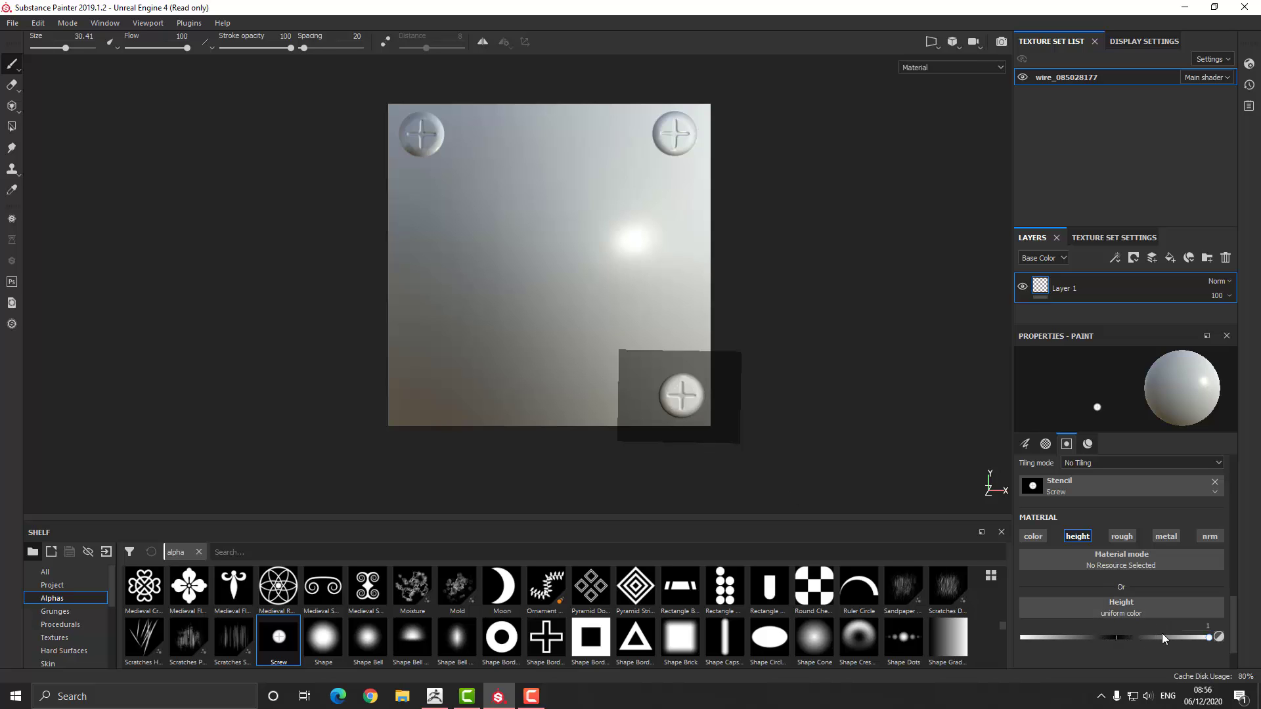
- Set the height to -1 and paint a recessed screw in the lower-left corner of the front face
drag(1162, 635, 976, 636)
key(s)
middle_drag(686, 399, 436, 401)
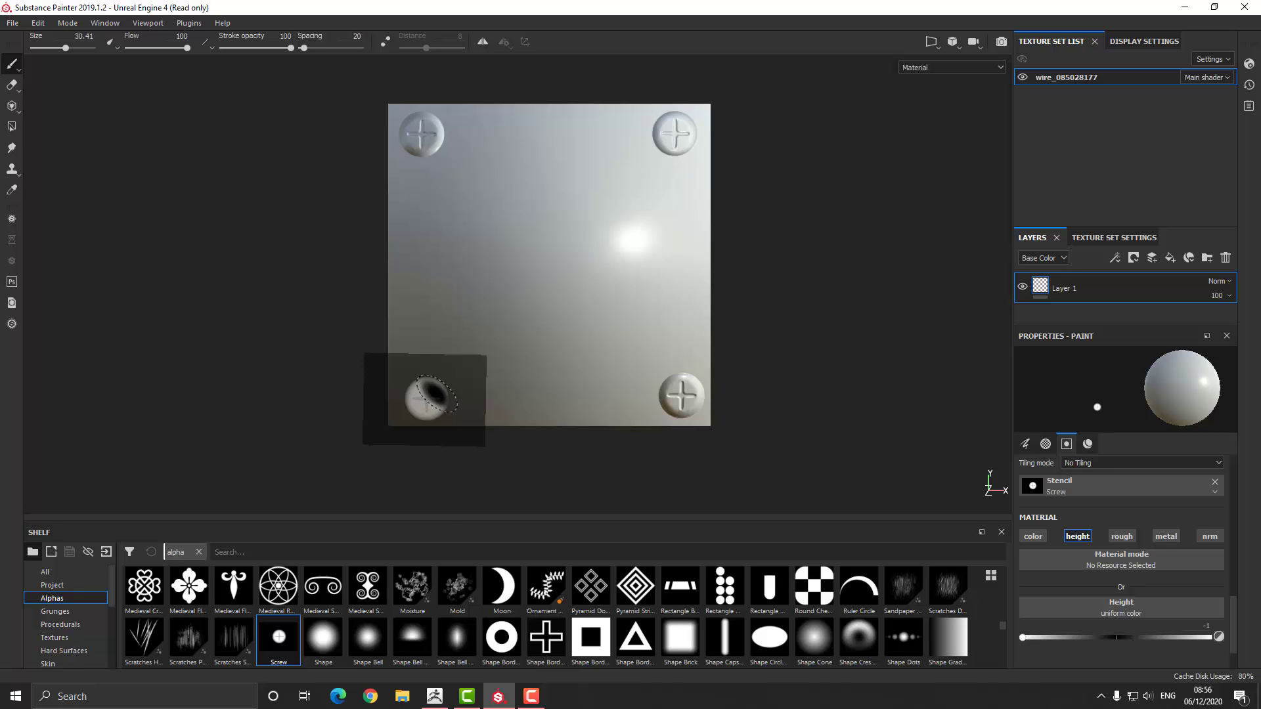
click(428, 401)
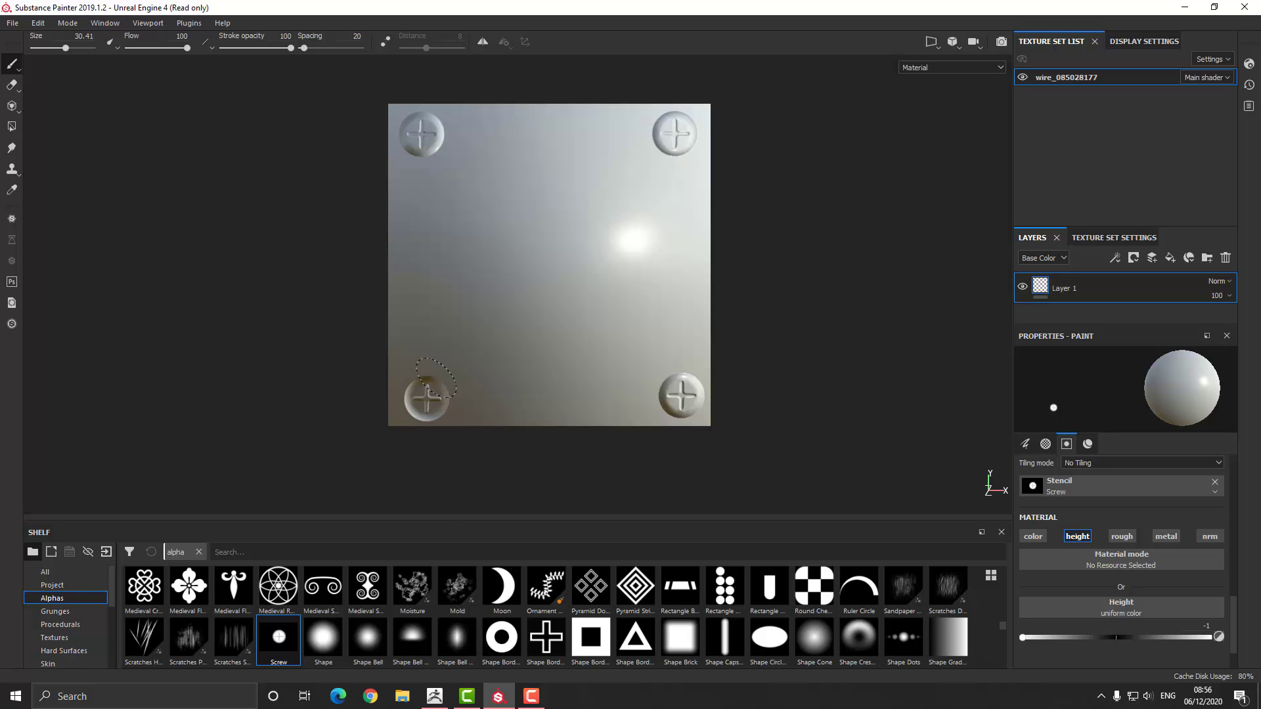
- Enlarge the stencil over the middle of the front face and paint a large raised screw with height 1
key(s)
middle_drag(620, 305, 749, 164)
key(s)
right_drag(629, 238, 591, 275)
middle_drag(600, 275, 590, 276)
right_drag(589, 276, 589, 283)
drag(1058, 638, 1255, 635)
mouse_move(597, 204)
mouse_down()
mouse_move(578, 308)
mouse_move(558, 328)
mouse_move(622, 227)
mouse_up()
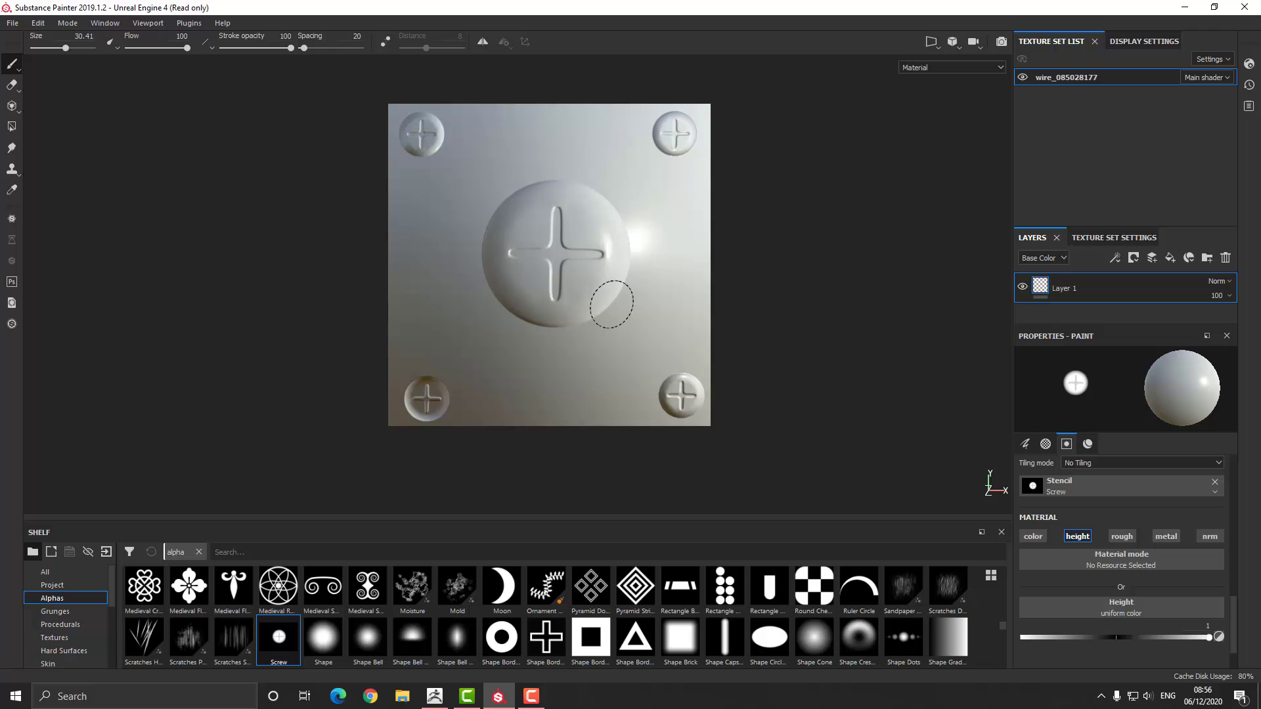
key(s)
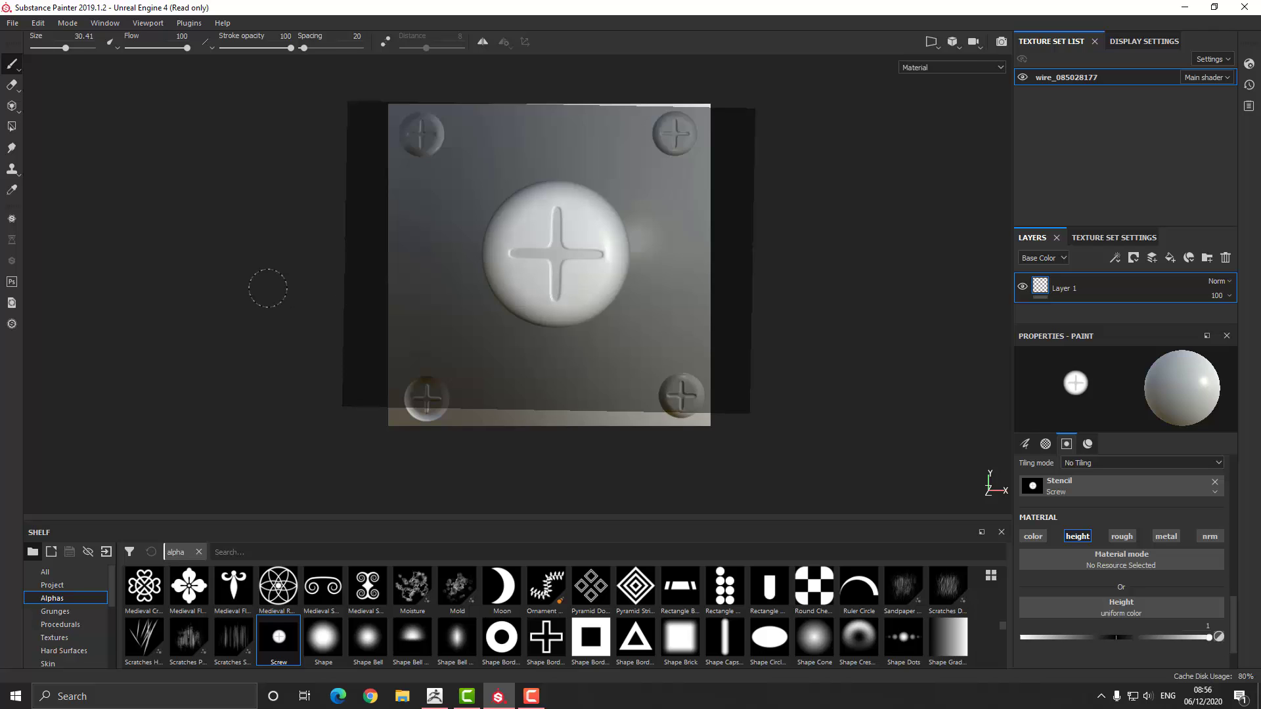